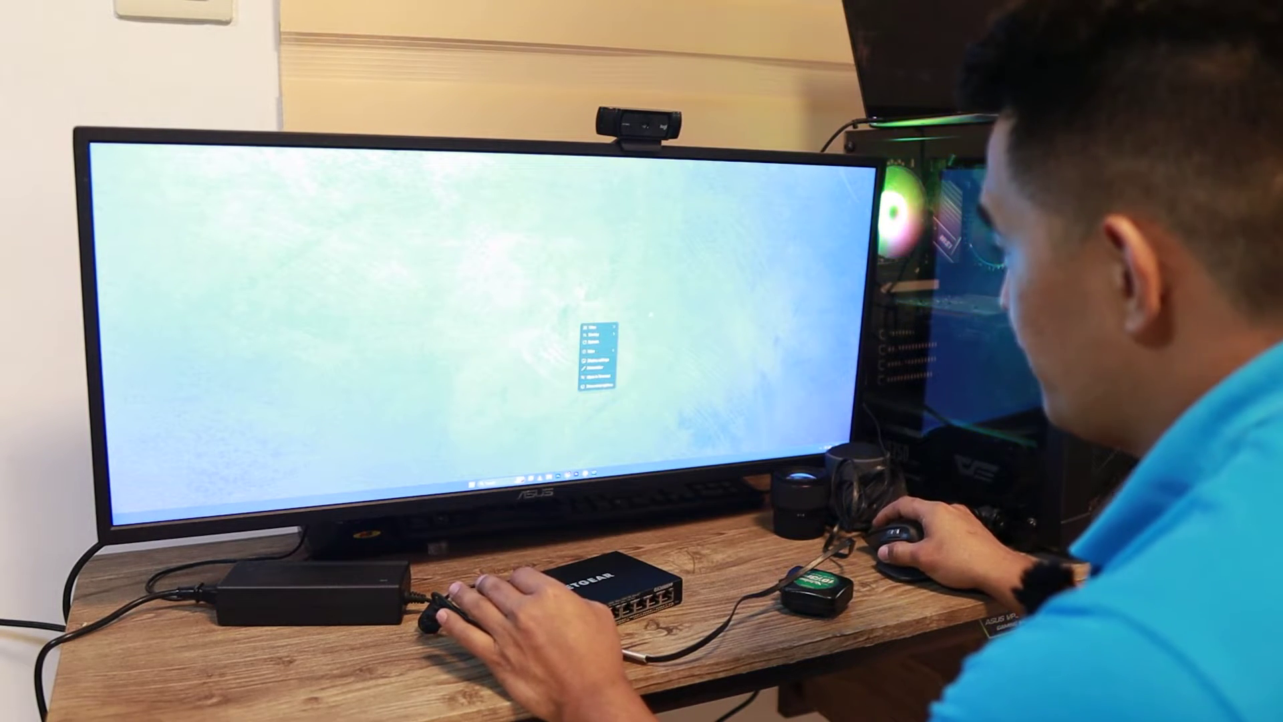
- Dismiss the desktop context menu to leave the Windows 11 desktop clear
{"action": "left_click", "coordinate": [654, 313]}
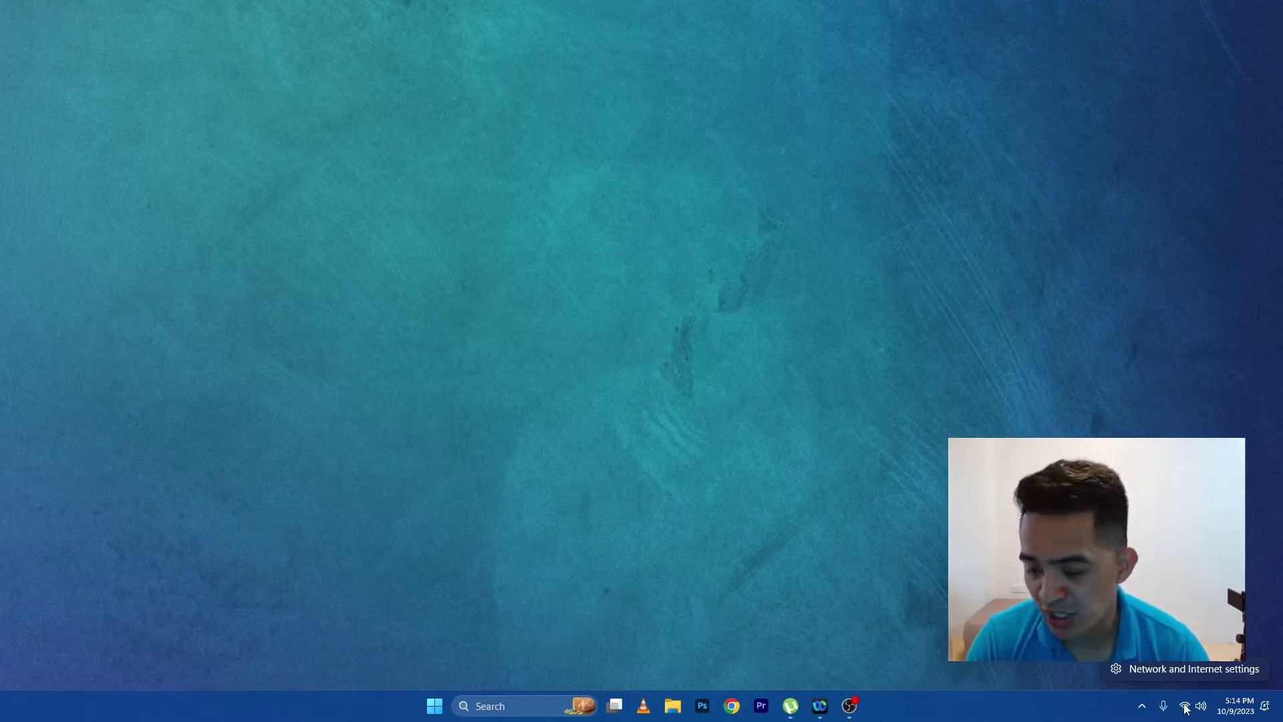
- Open the Ethernet page in Network and Internet settings and highlight parts of IPv4 address 192.168.0.2
{"action": "left_click", "coordinate": [1192, 669]}
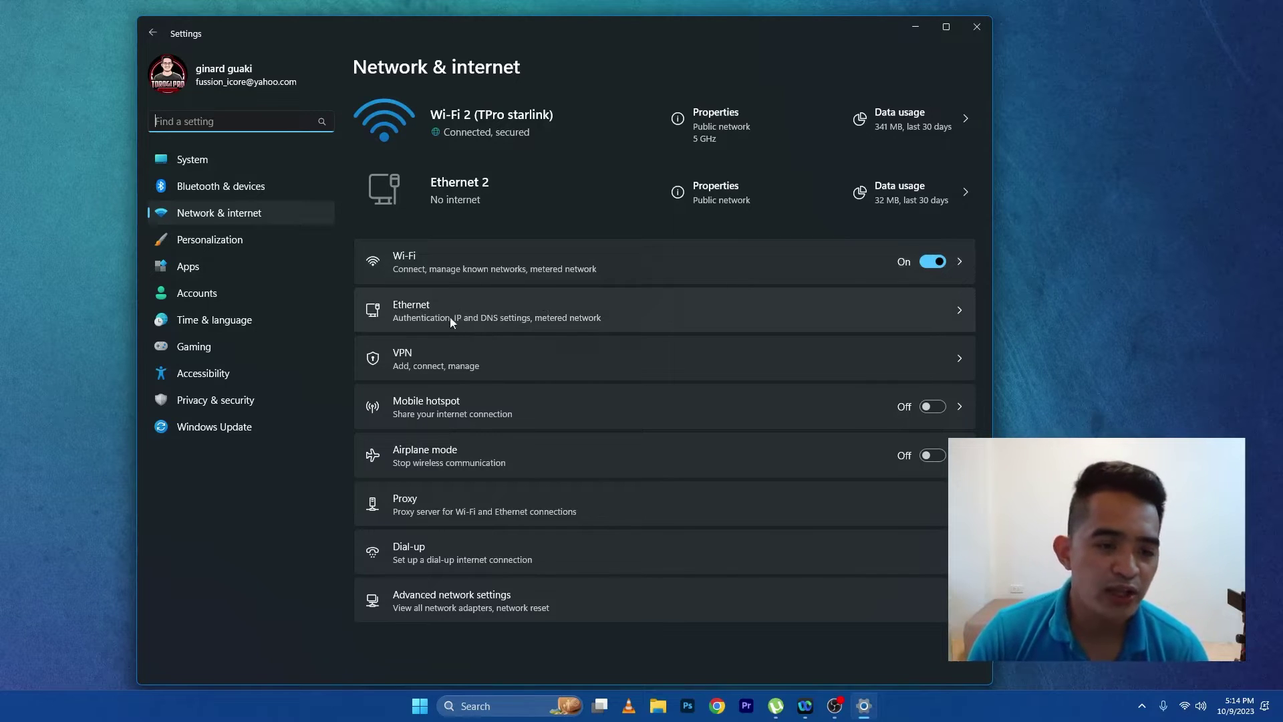
{"action": "left_click", "coordinate": [903, 311]}
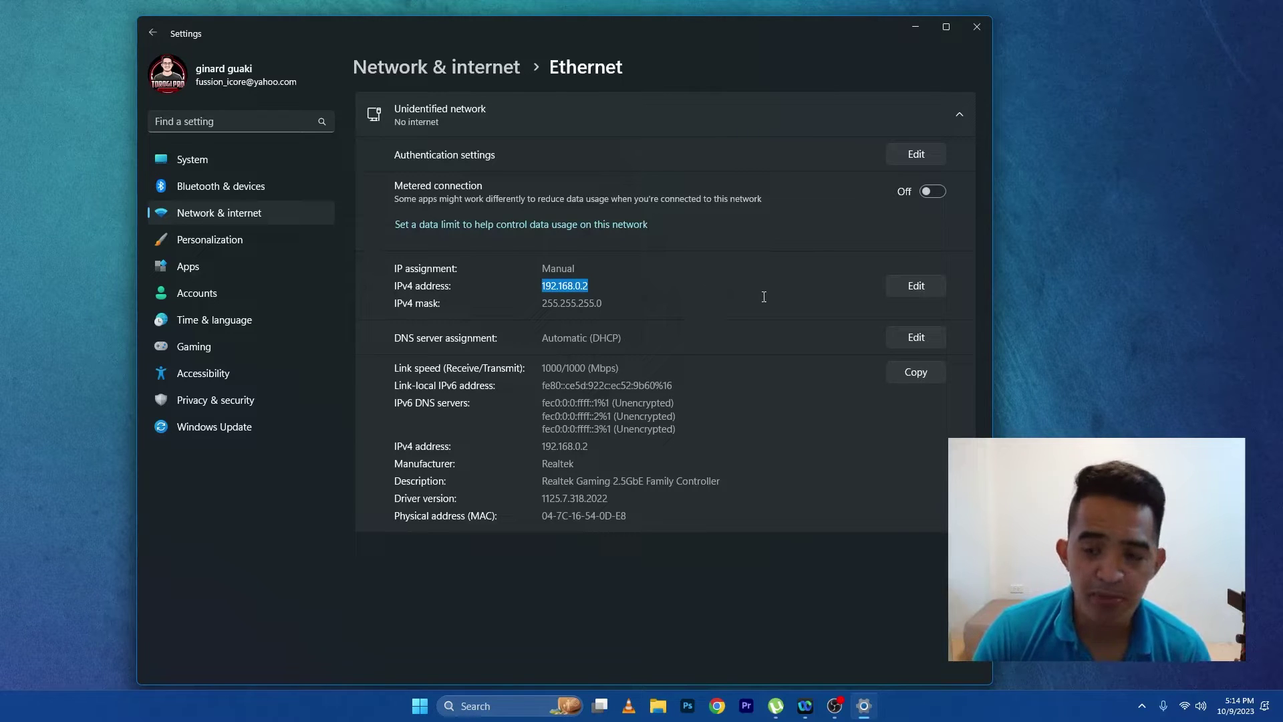
{"action": "left_click", "coordinate": [584, 286]}
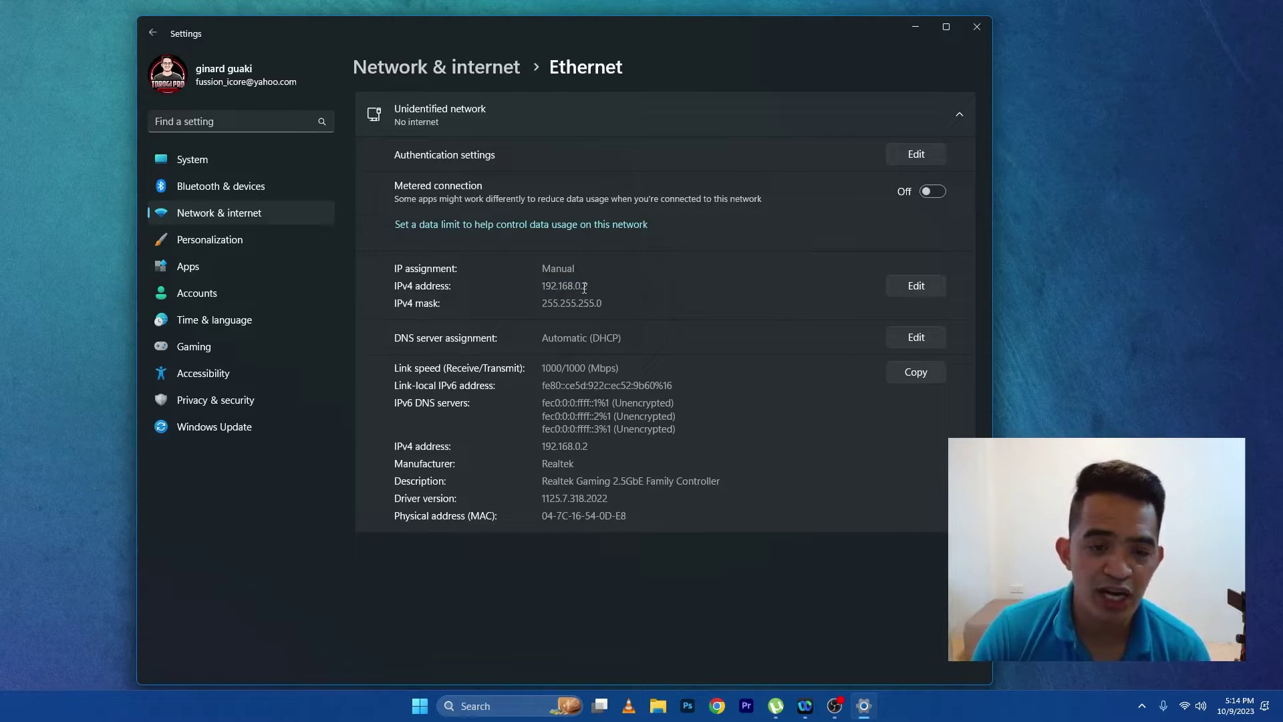
{"action": "left_click_drag", "start_coordinate": [583, 286], "coordinate": [578, 286]}
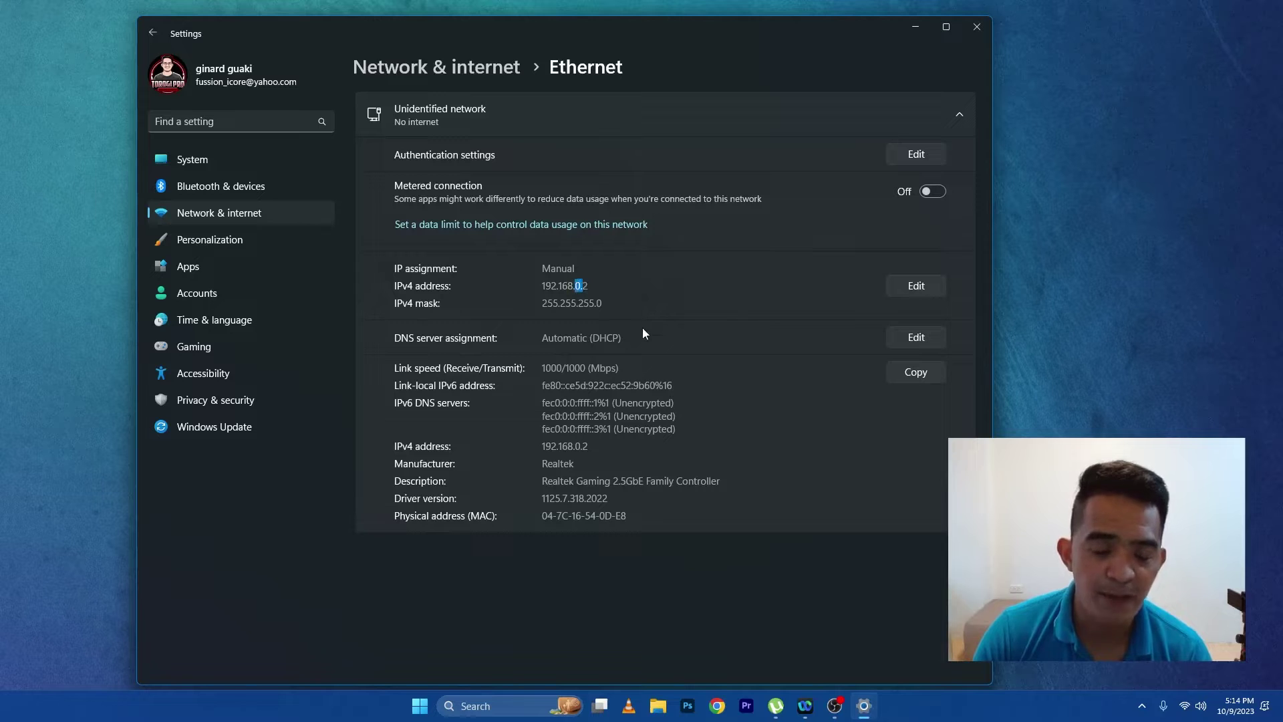
{"action": "left_click", "coordinate": [580, 286]}
{"action": "mouse_move", "coordinate": [589, 286]}
{"action": "left_mouse_down"}
{"action": "mouse_move", "coordinate": [575, 291]}
{"action": "mouse_move", "coordinate": [594, 285]}
{"action": "left_mouse_up"}
{"action": "left_click", "coordinate": [578, 286]}
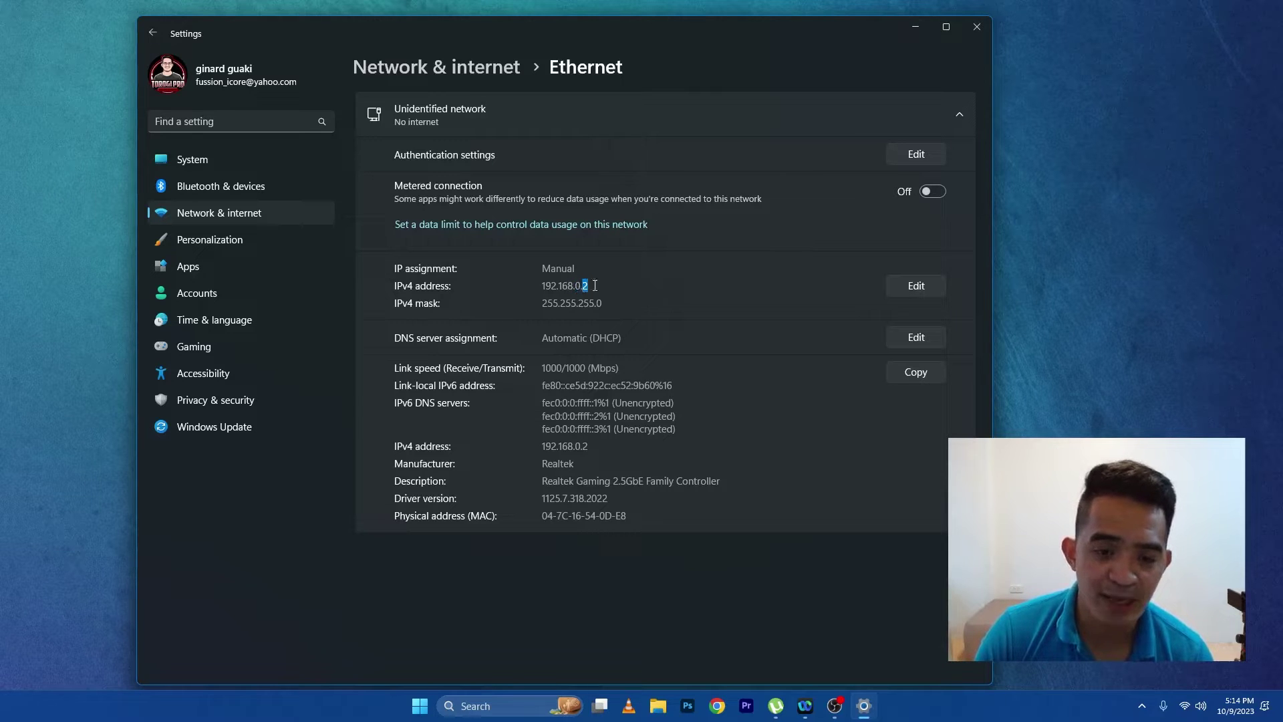
{"action": "left_click", "coordinate": [743, 292]}
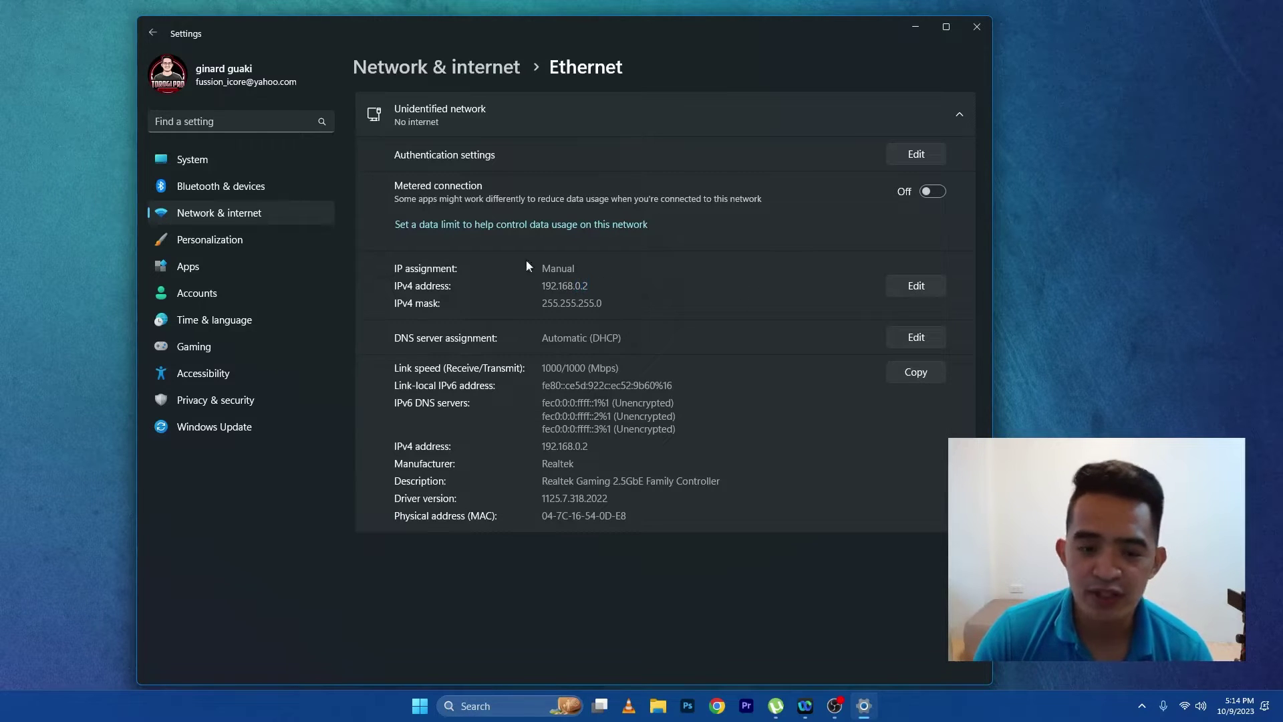
- Edit the Ethernet IP assignment, keep it Manual, and enter IP address 192.168.0.2
{"action": "left_click", "coordinate": [916, 286]}
{"action": "left_click", "coordinate": [528, 147]}
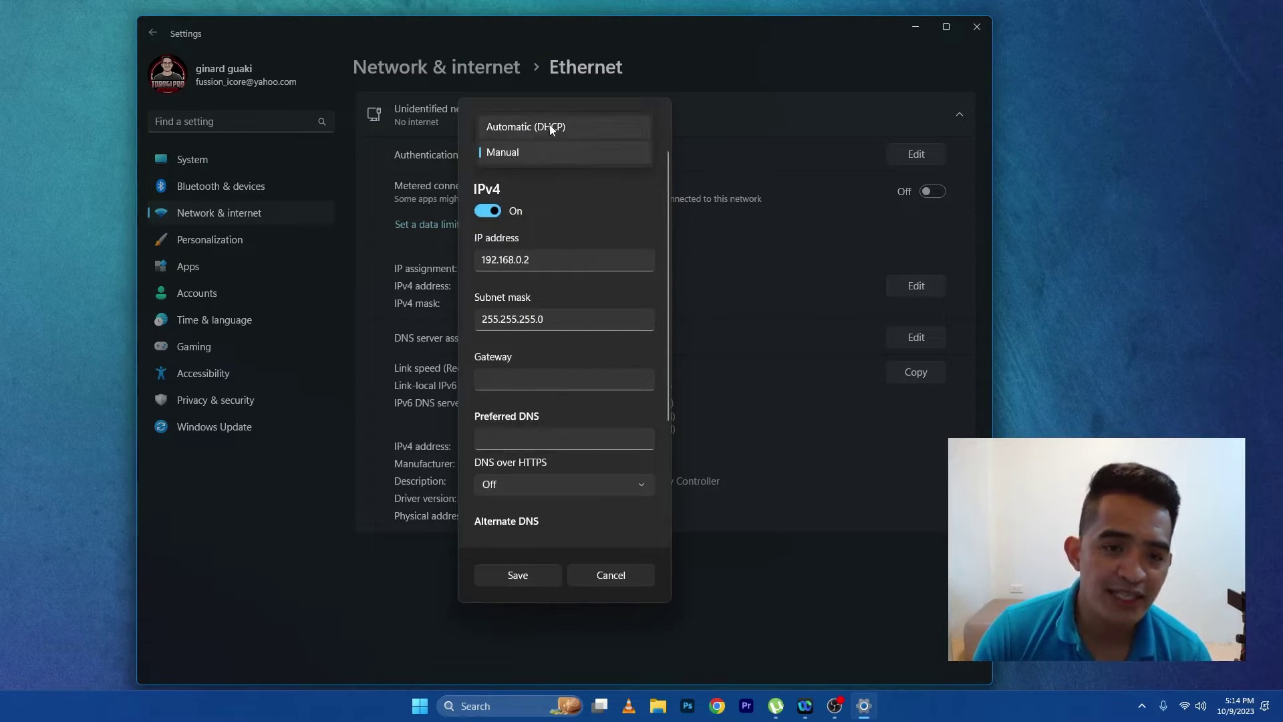
{"action": "left_click", "coordinate": [528, 152]}
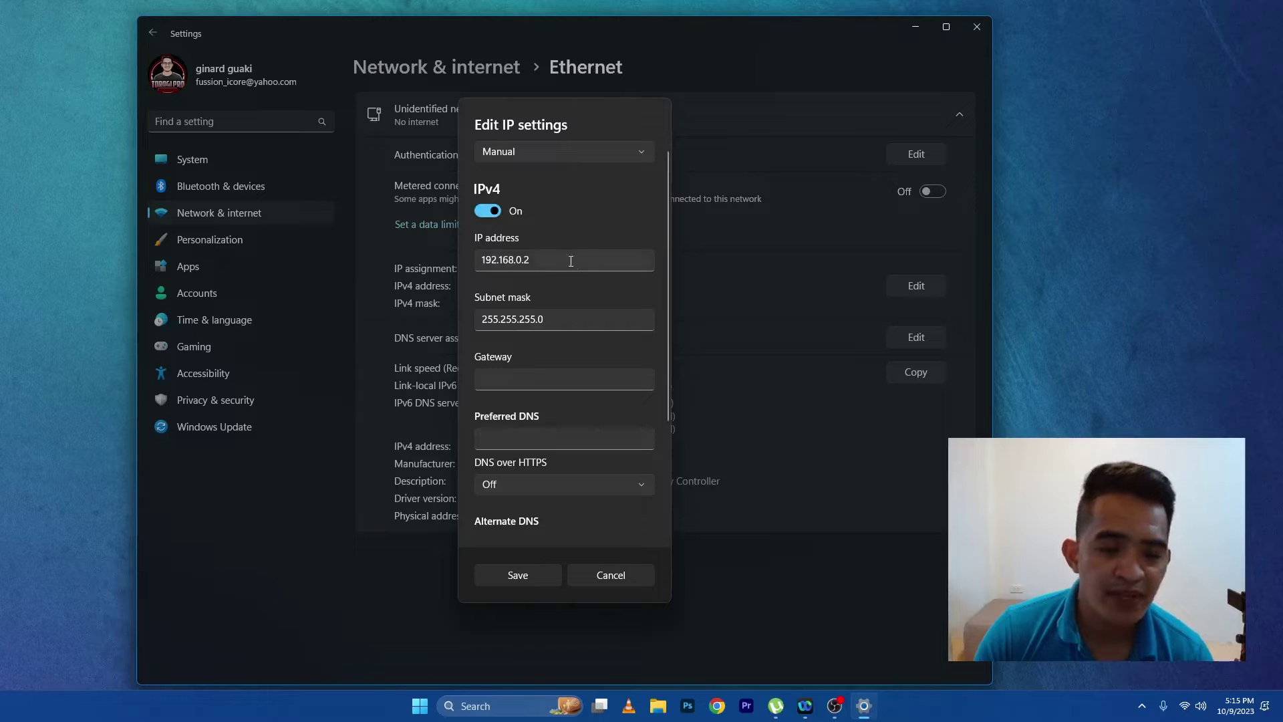
{"action": "left_click_drag", "start_coordinate": [550, 261], "coordinate": [461, 259]}
{"action": "left_click_drag", "start_coordinate": [549, 262], "coordinate": [431, 264]}
{"action": "type", "text": "192"}
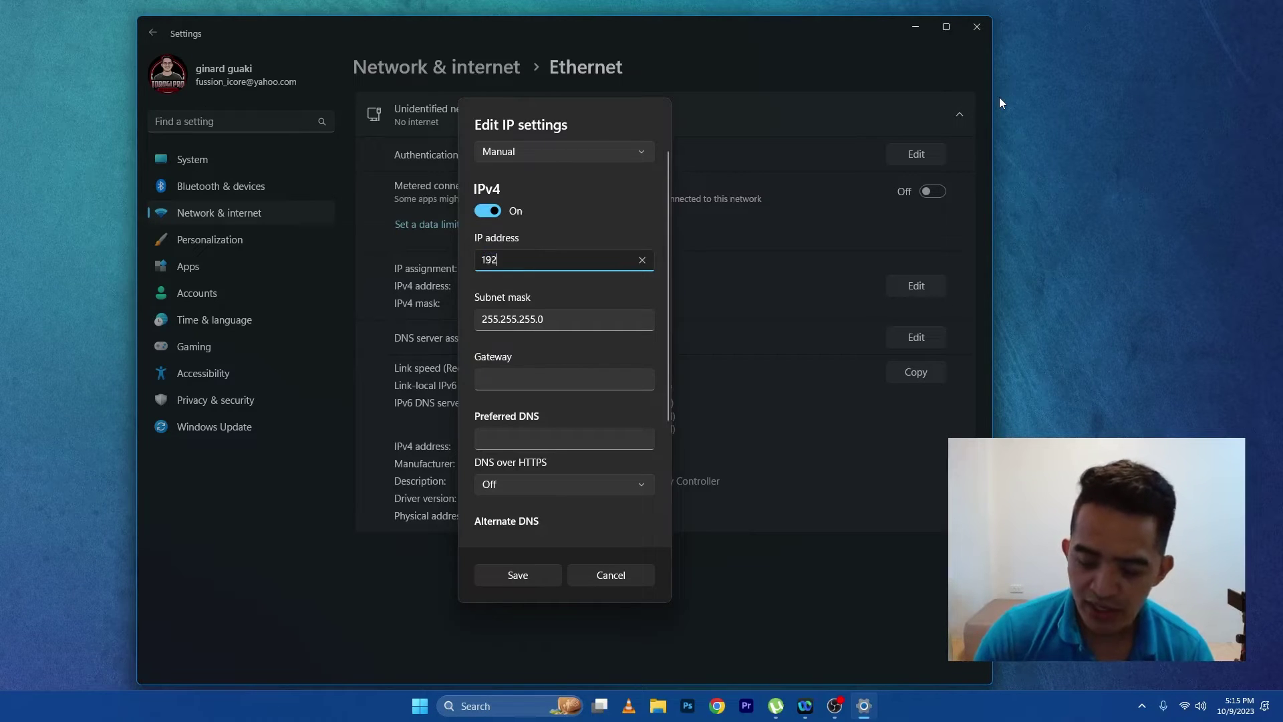
{"action": "type", "text": ".168"}
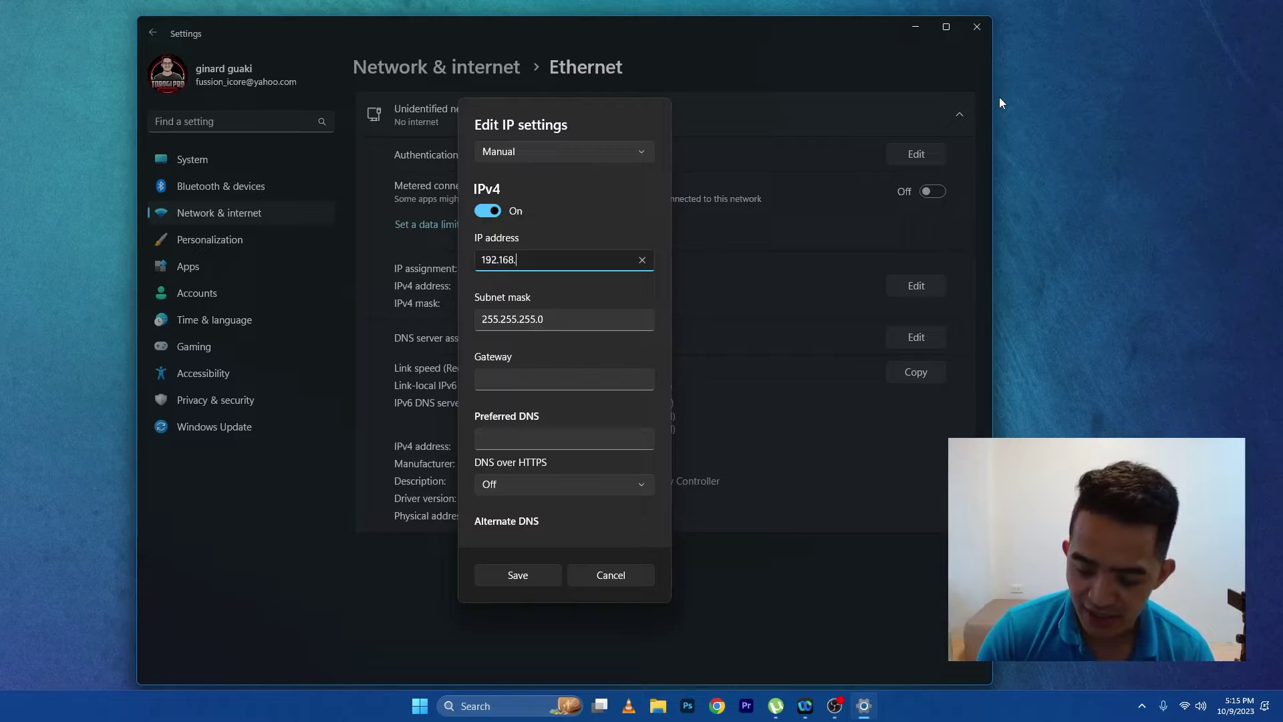
{"action": "type", "text": ".0.2"}
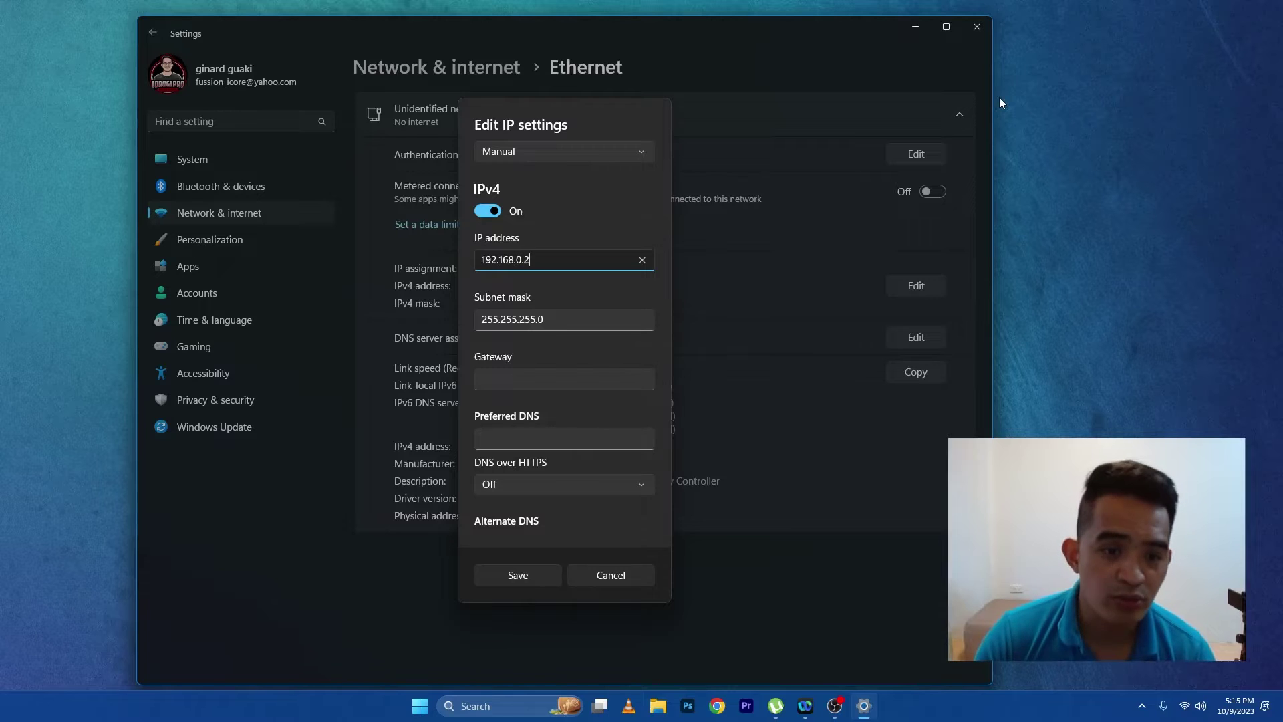
- Confirm subnet mask 255.255.255.0, save the manual IP settings, and close Settings
{"action": "left_click", "coordinate": [545, 320]}
{"action": "left_click_drag", "start_coordinate": [545, 319], "coordinate": [467, 318]}
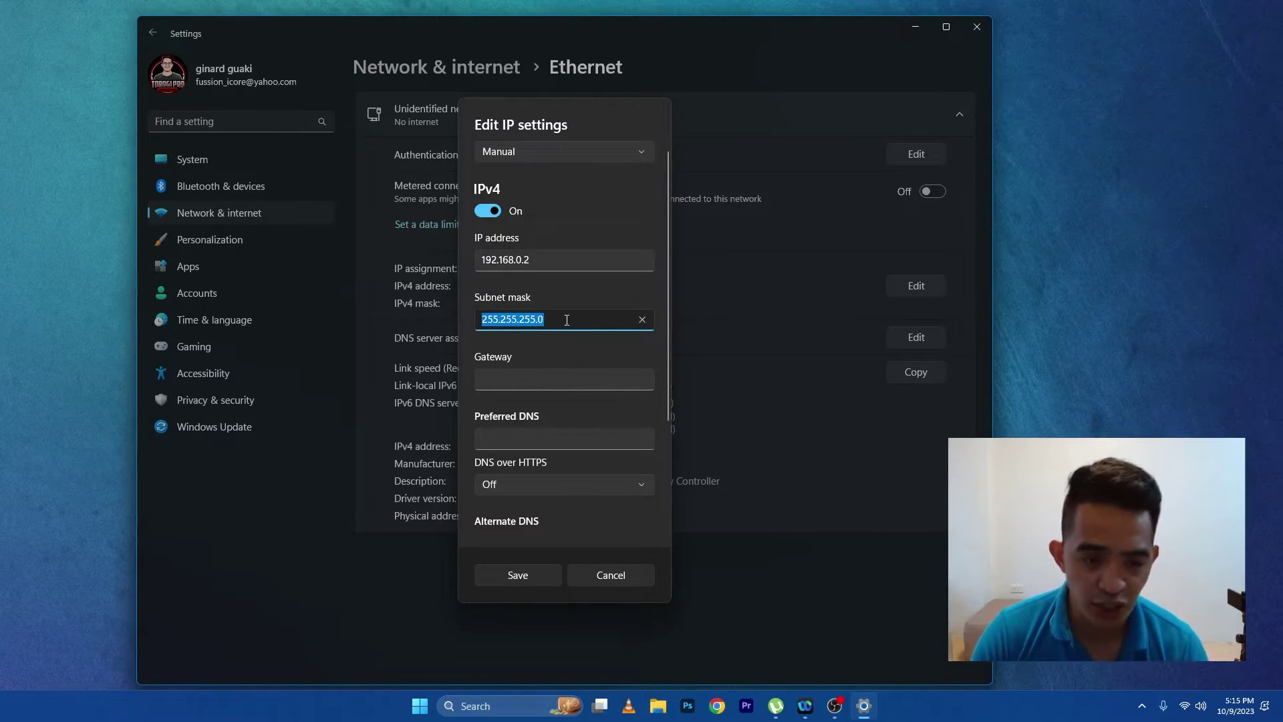
{"action": "left_click", "coordinate": [507, 379]}
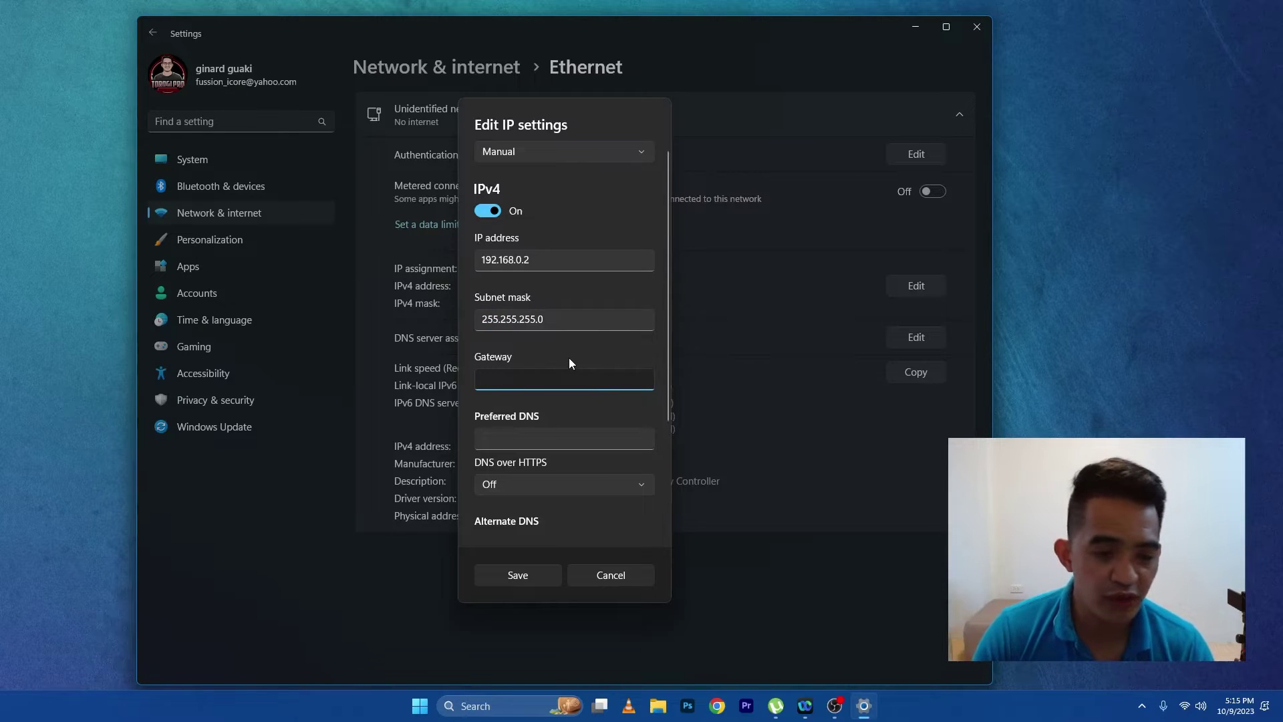
{"action": "left_click", "coordinate": [549, 442]}
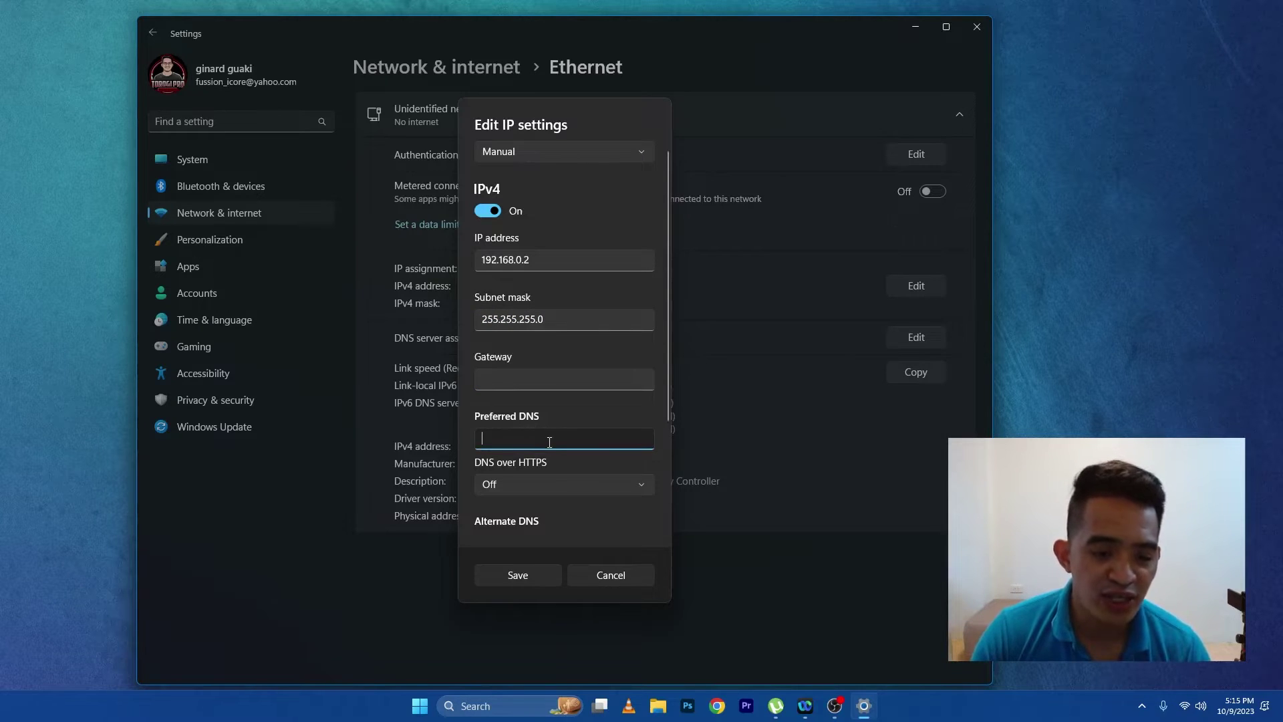
{"action": "left_click", "coordinate": [525, 576]}
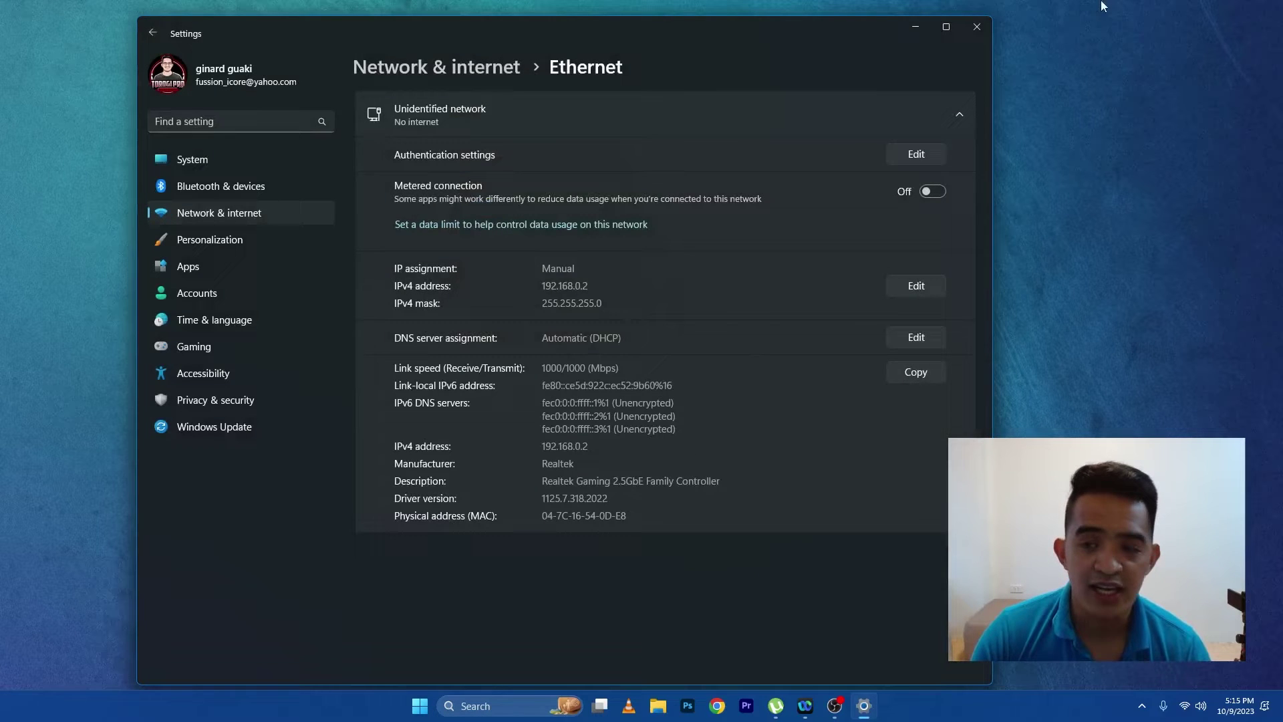
{"action": "left_click", "coordinate": [976, 27]}
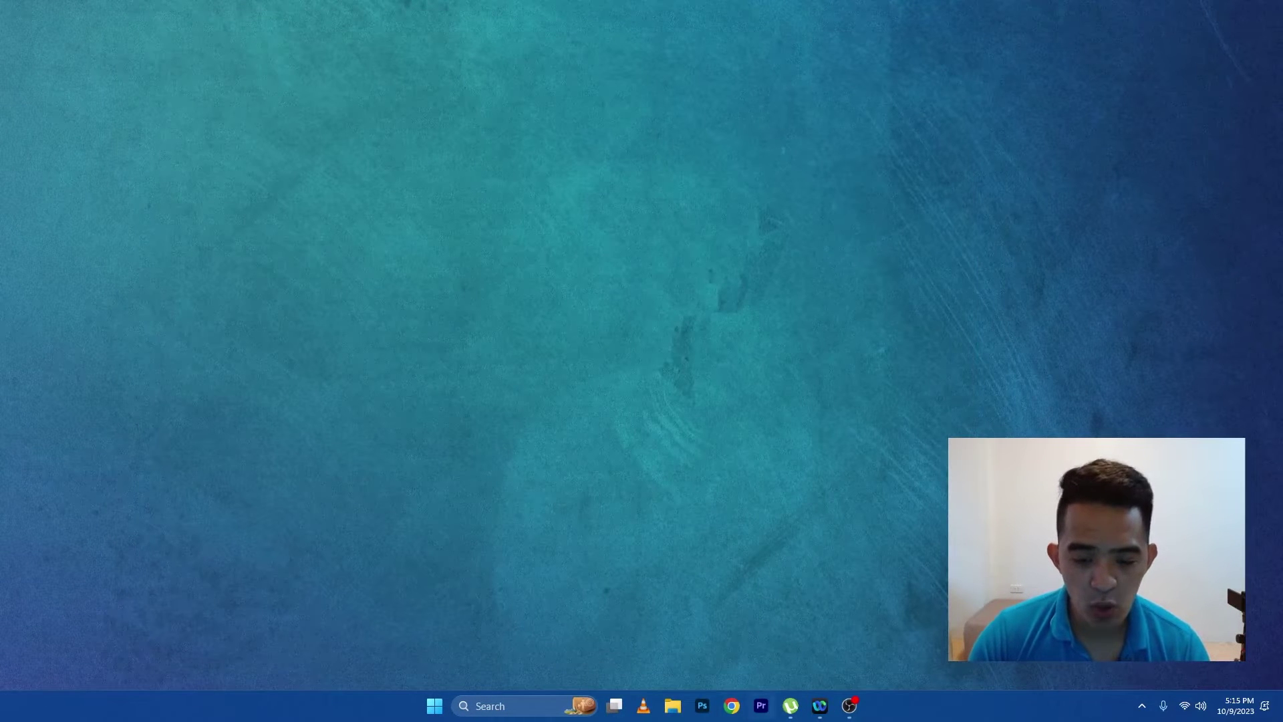
- Launch Chrome with the chosen profile and load the switch login page at 192.168.0.239
{"action": "left_click", "coordinate": [733, 712]}
{"action": "left_click", "coordinate": [457, 454]}
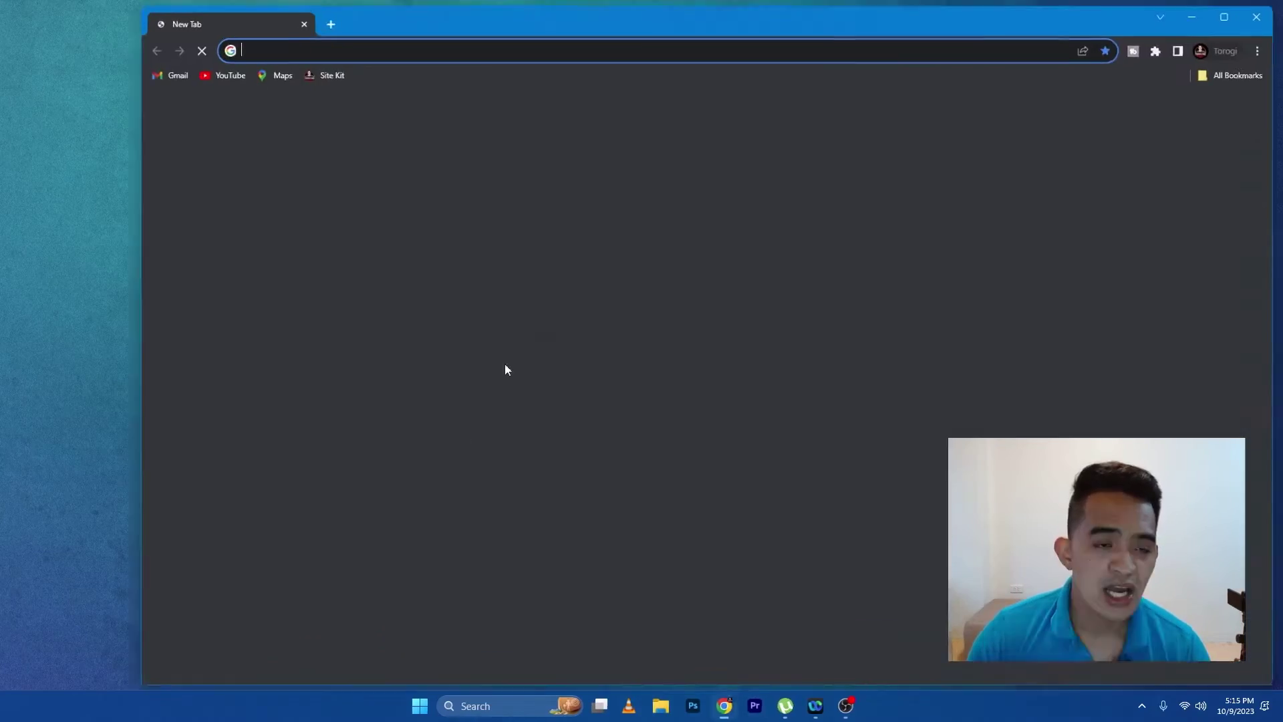
{"action": "left_click", "coordinate": [467, 44]}
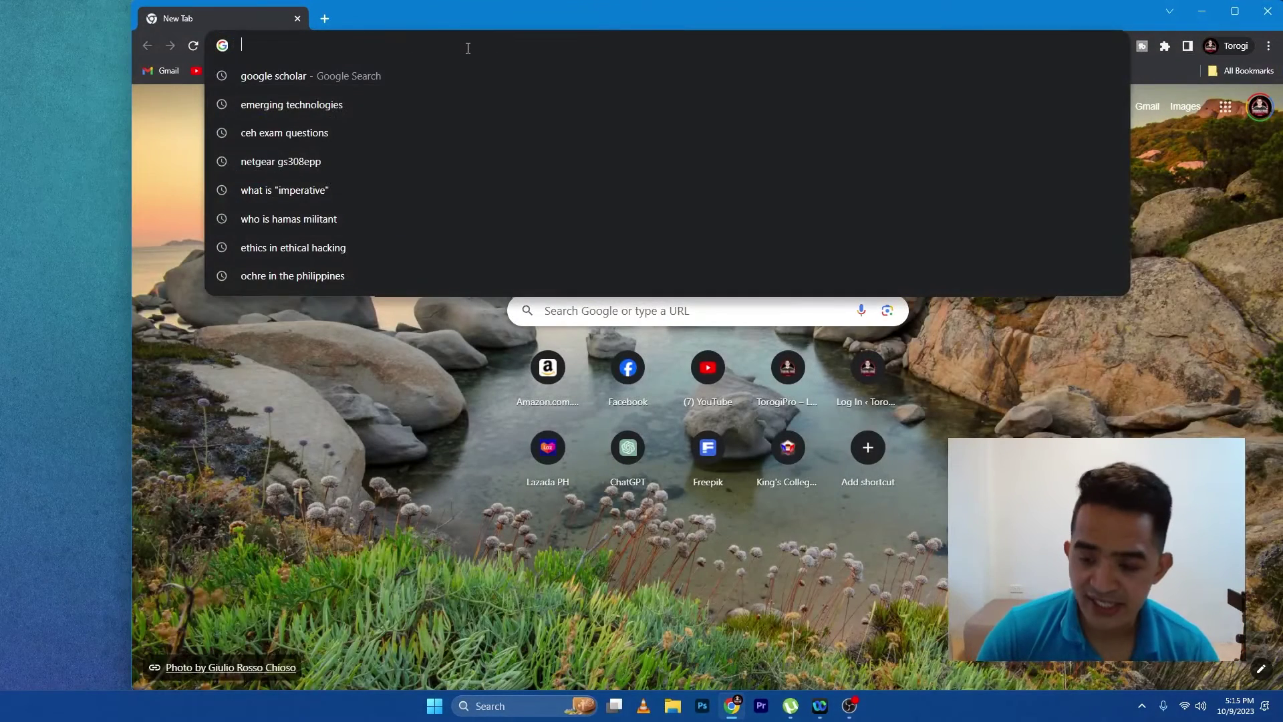
{"action": "type", "text": "192"}
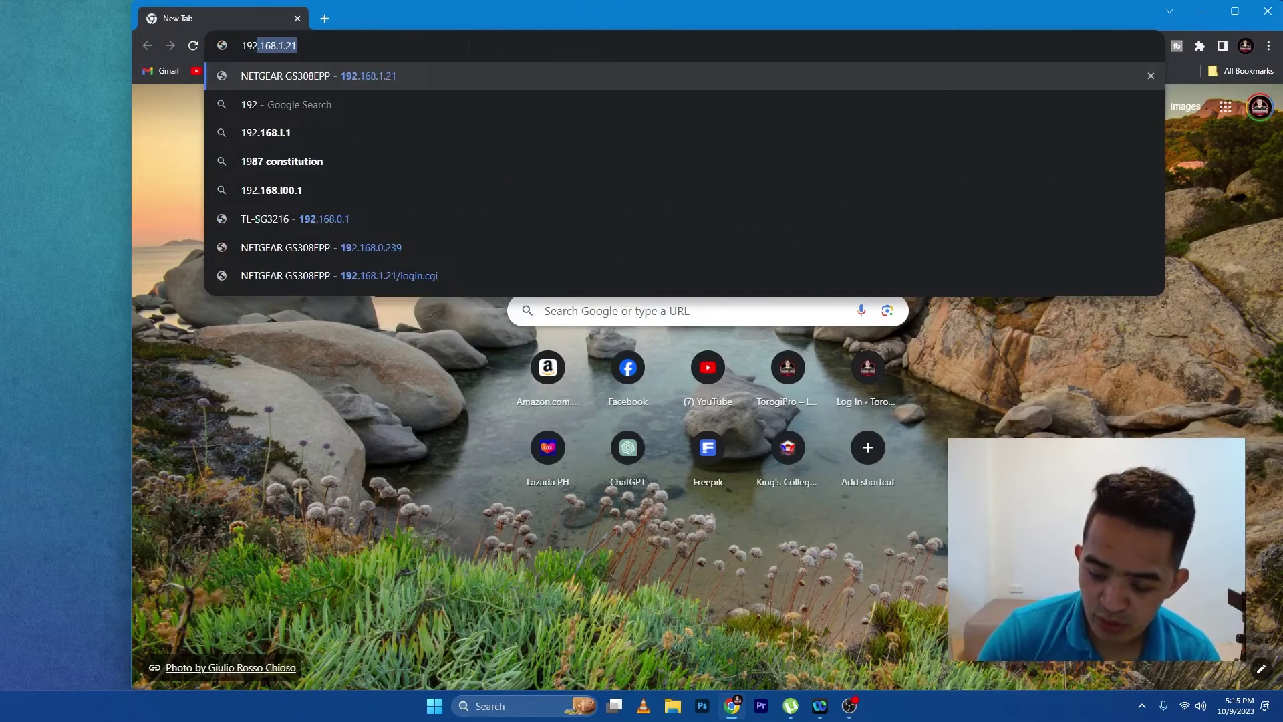
{"action": "type", "text": ".168.0.239"}
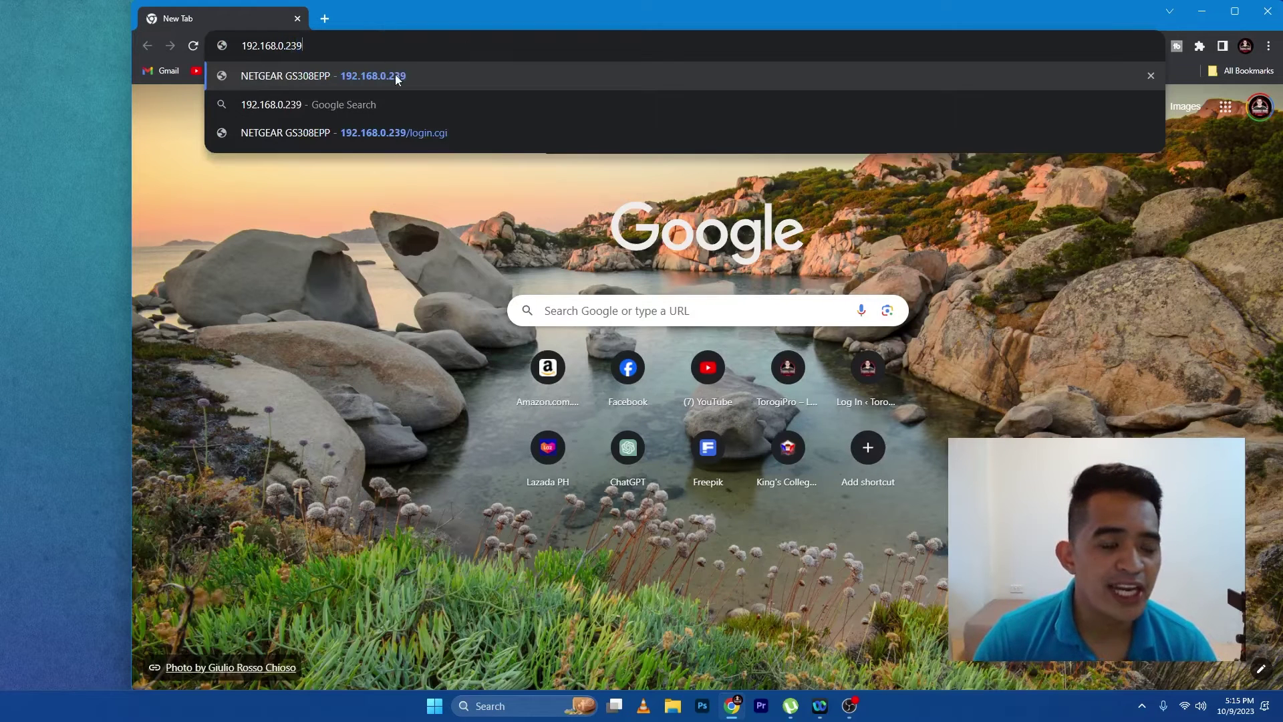
{"action": "left_click", "coordinate": [397, 77]}
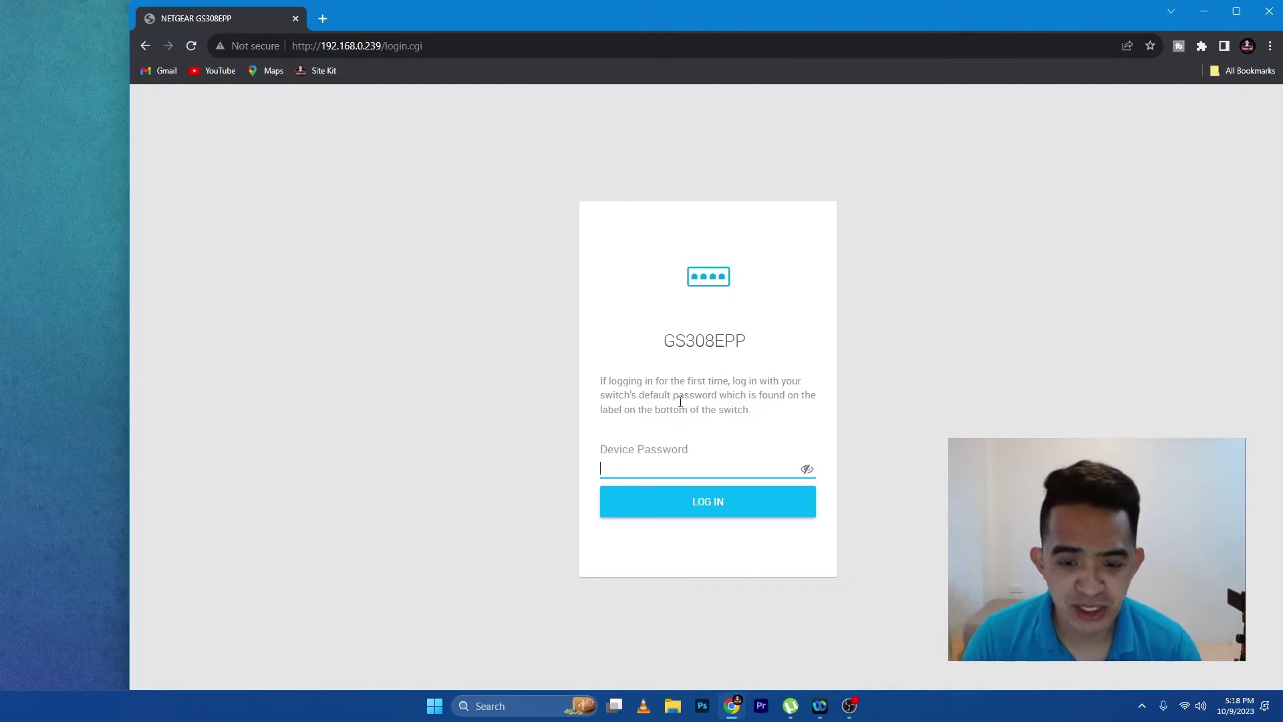
- Log in to the GS308EPP with the default device password from the switch label
{"action": "left_click", "coordinate": [636, 468]}
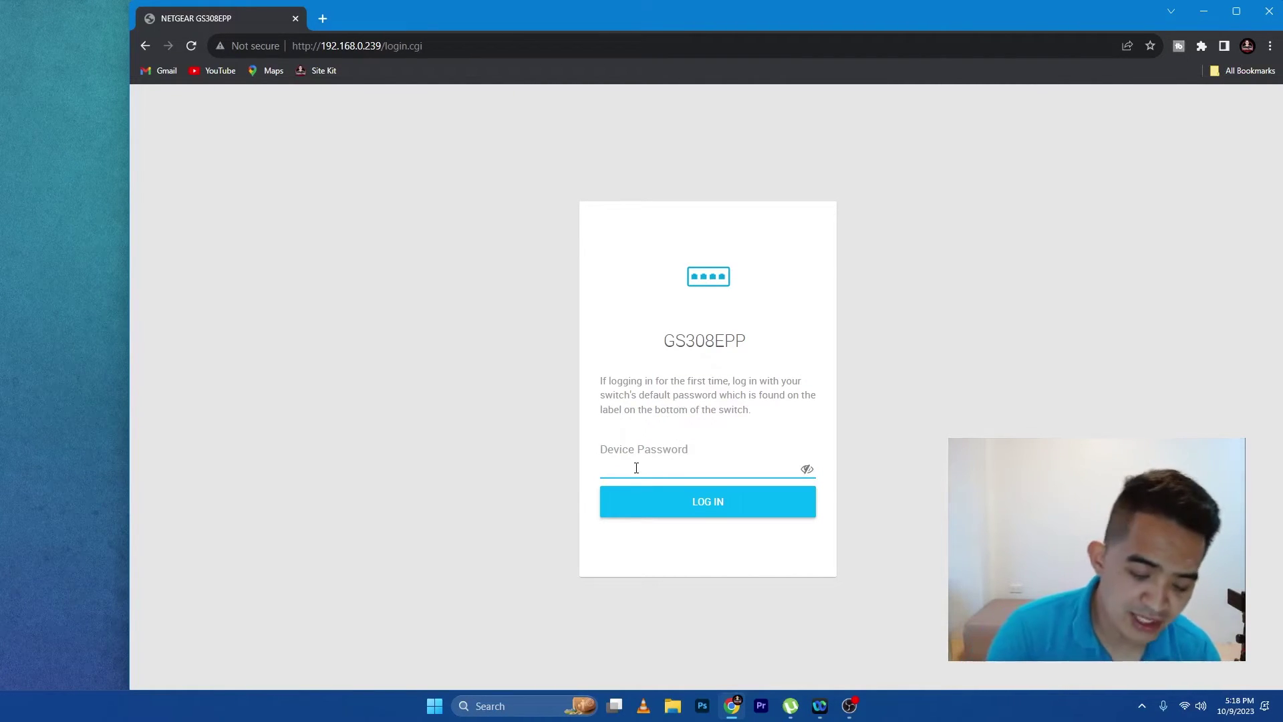
{"action": "type", "text": "********"}
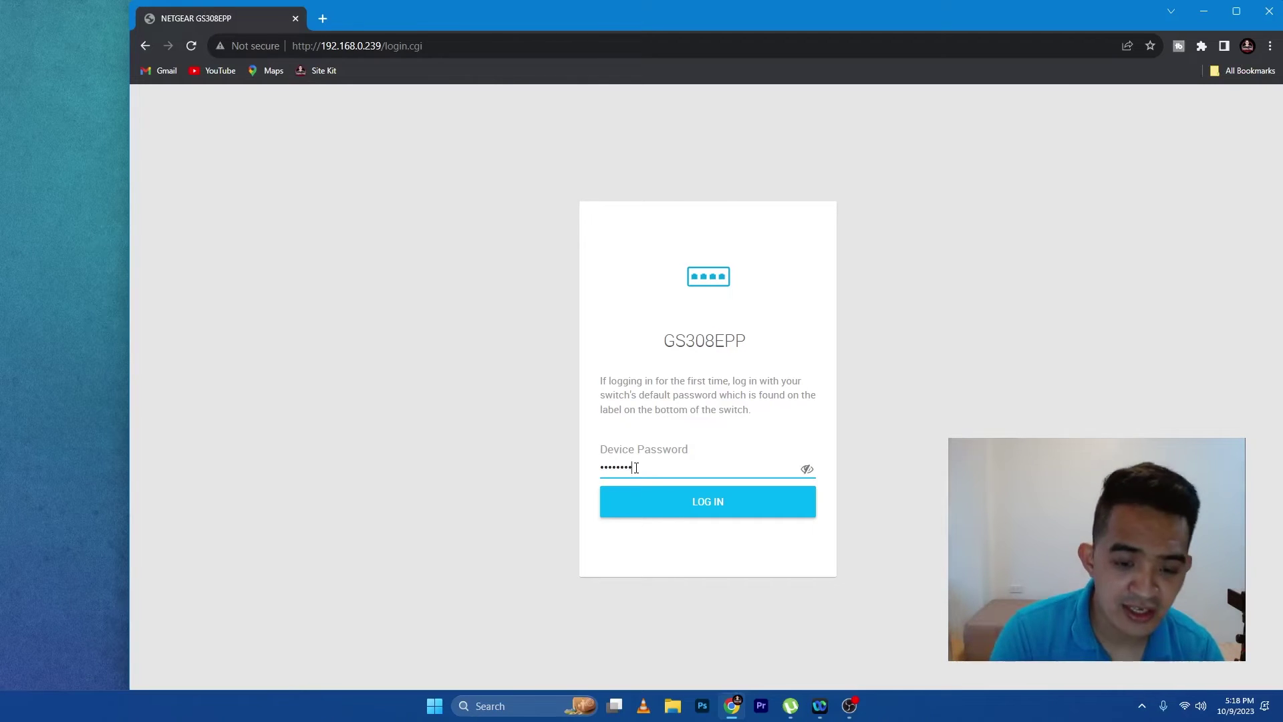
{"action": "key", "text": "Return"}
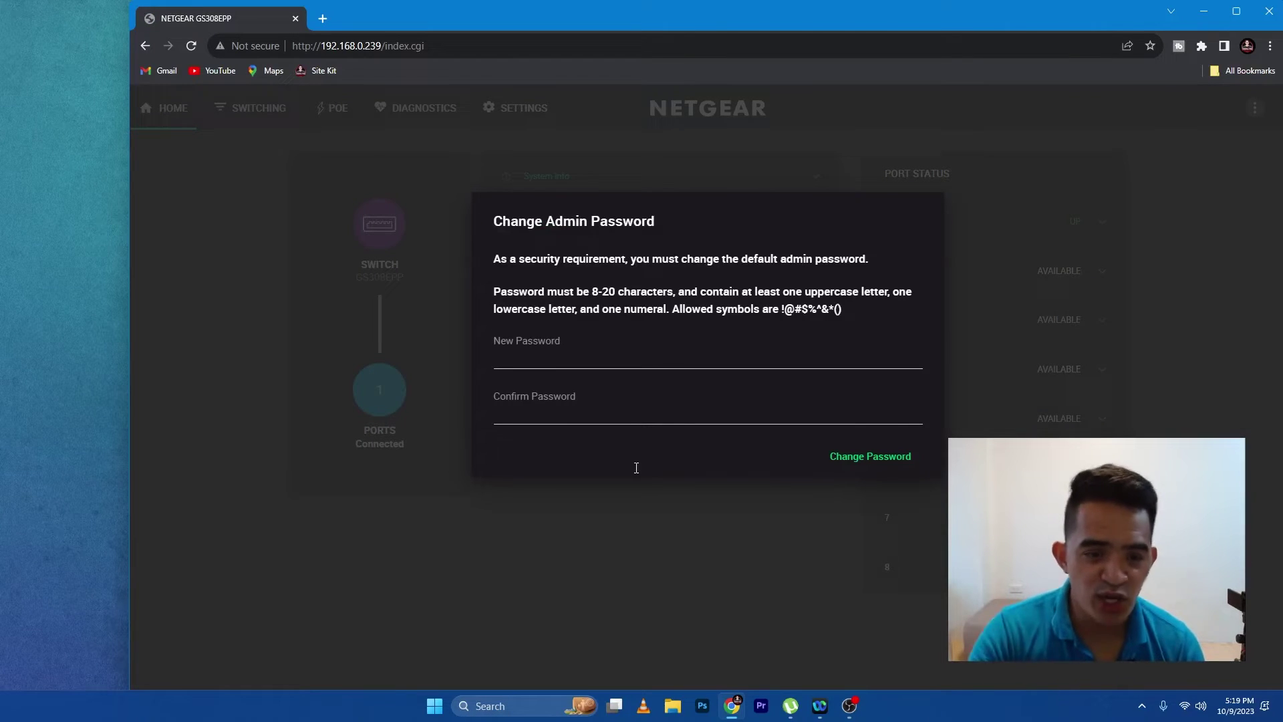
- Enter and confirm a new admin password, then submit the Change Admin Password dialog
{"action": "left_click", "coordinate": [606, 351]}
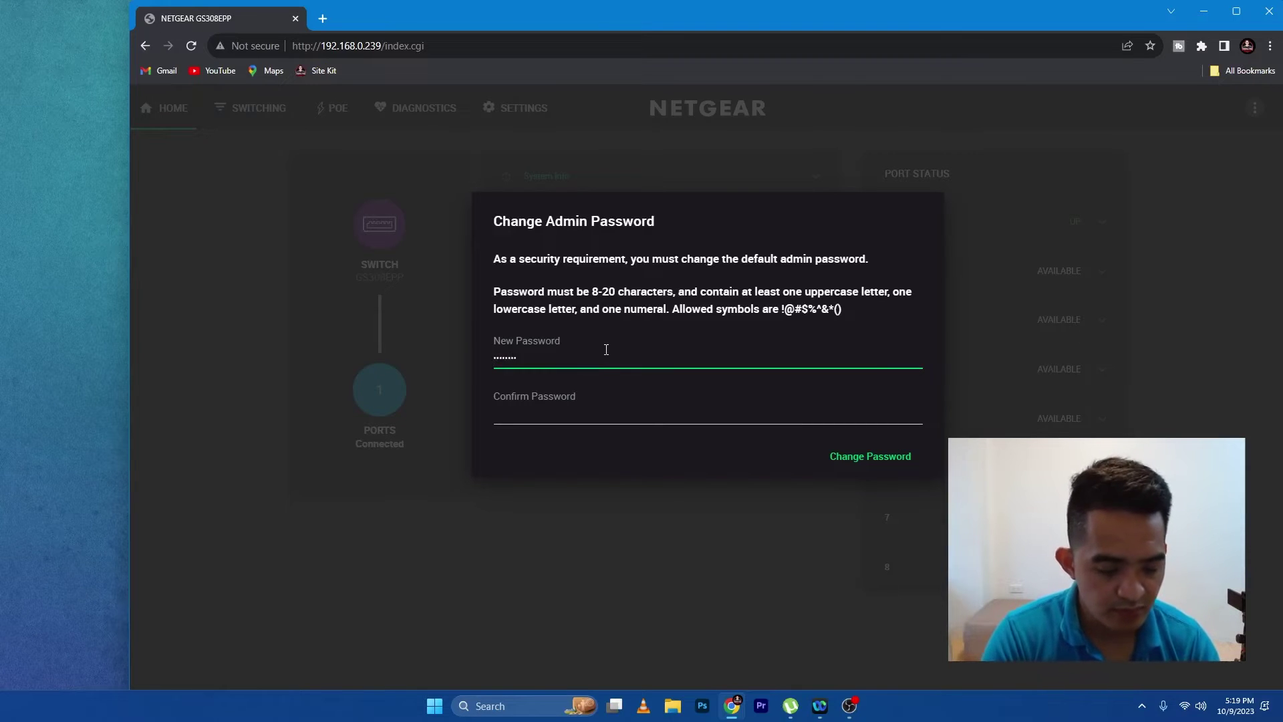
{"action": "key", "text": "Tab"}
{"action": "type", "text": "••"}
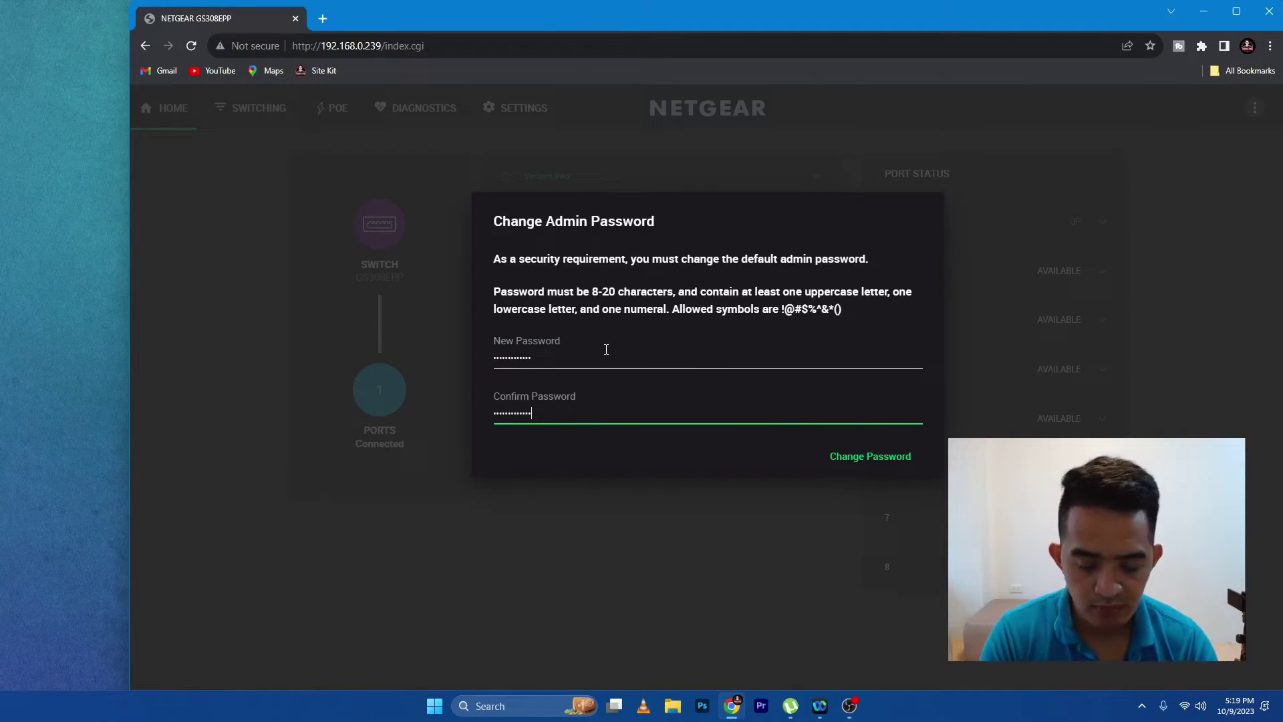
{"action": "key", "text": "Return"}
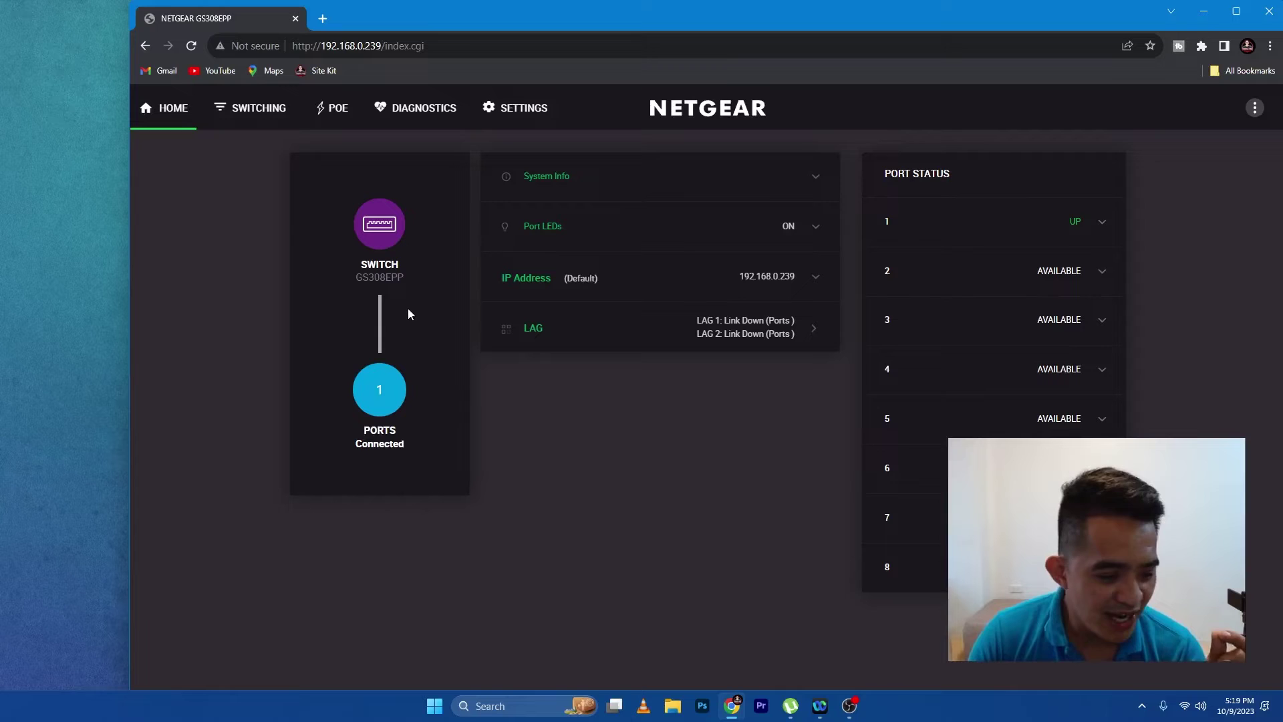
- Browse the Switching section's QoS, VLAN and Multicast pages, ending on Link Aggregation
{"action": "left_click", "coordinate": [254, 111]}
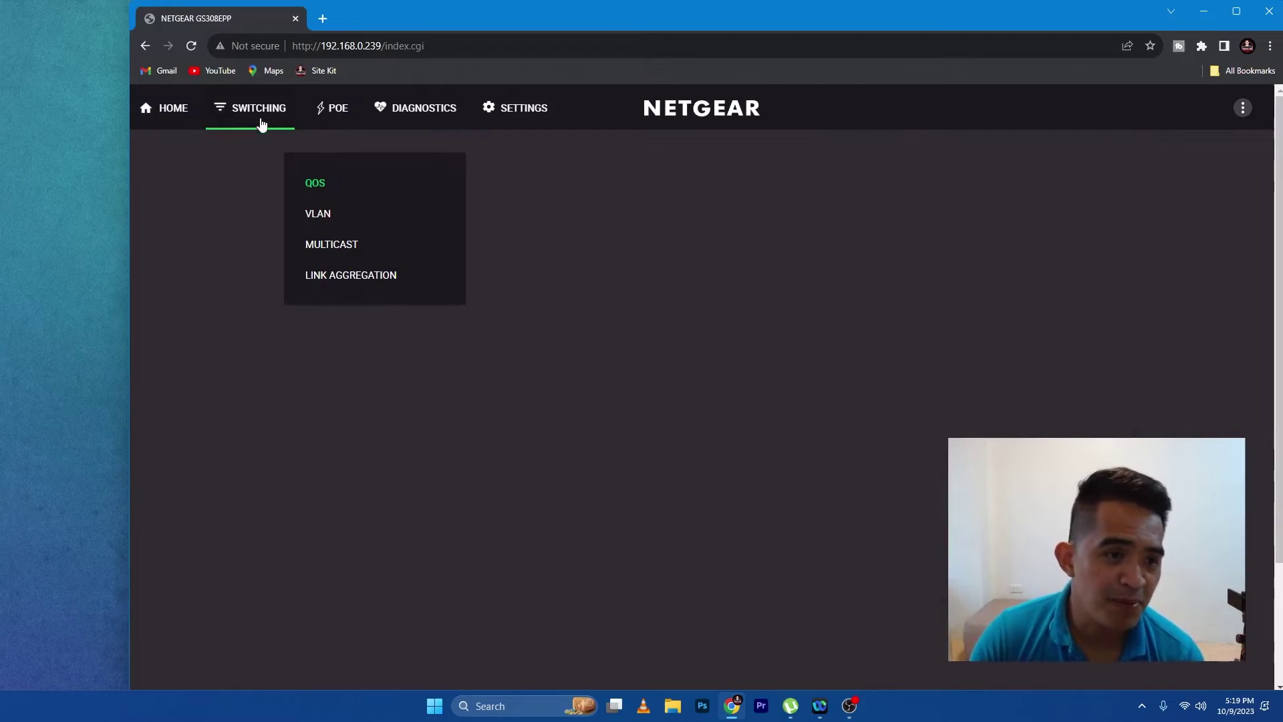
{"action": "left_click", "coordinate": [326, 194]}
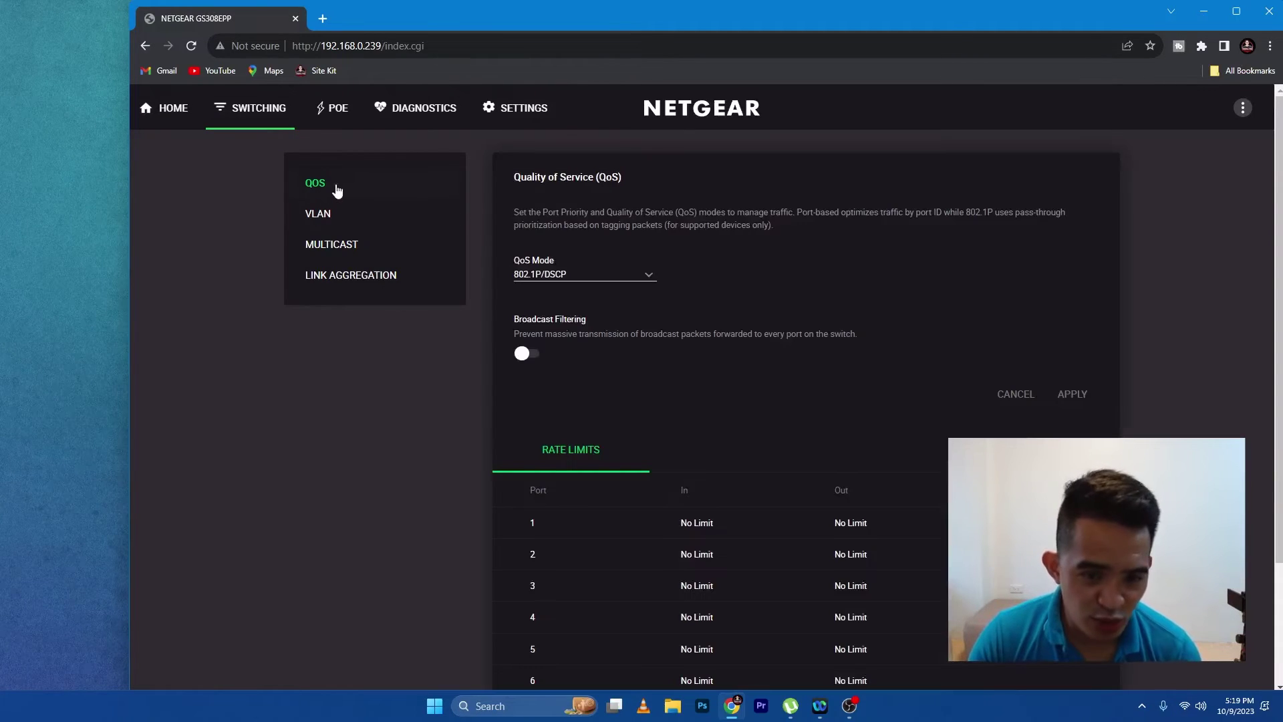
{"action": "left_click", "coordinate": [334, 221]}
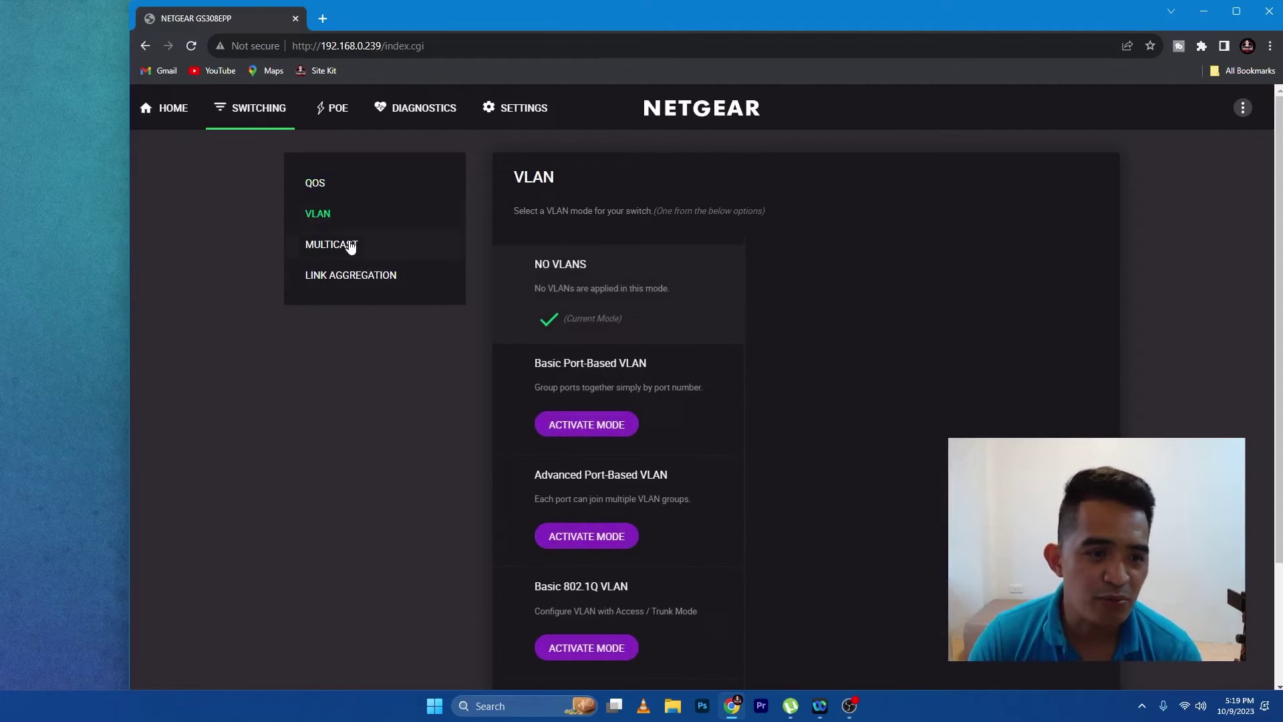
{"action": "left_click", "coordinate": [348, 244]}
{"action": "left_click", "coordinate": [369, 278]}
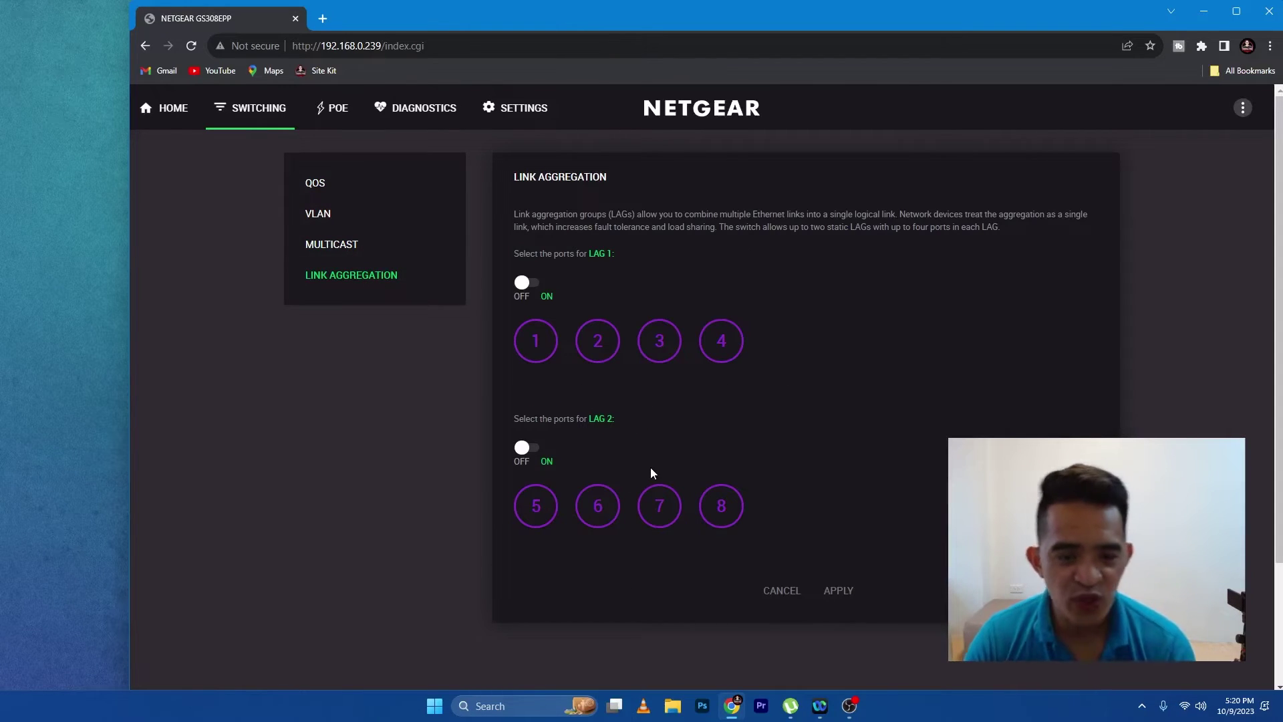
- Open the PoE page and expand port 1's details: Low priority, 31.2 W power limit
{"action": "left_click", "coordinate": [333, 108]}
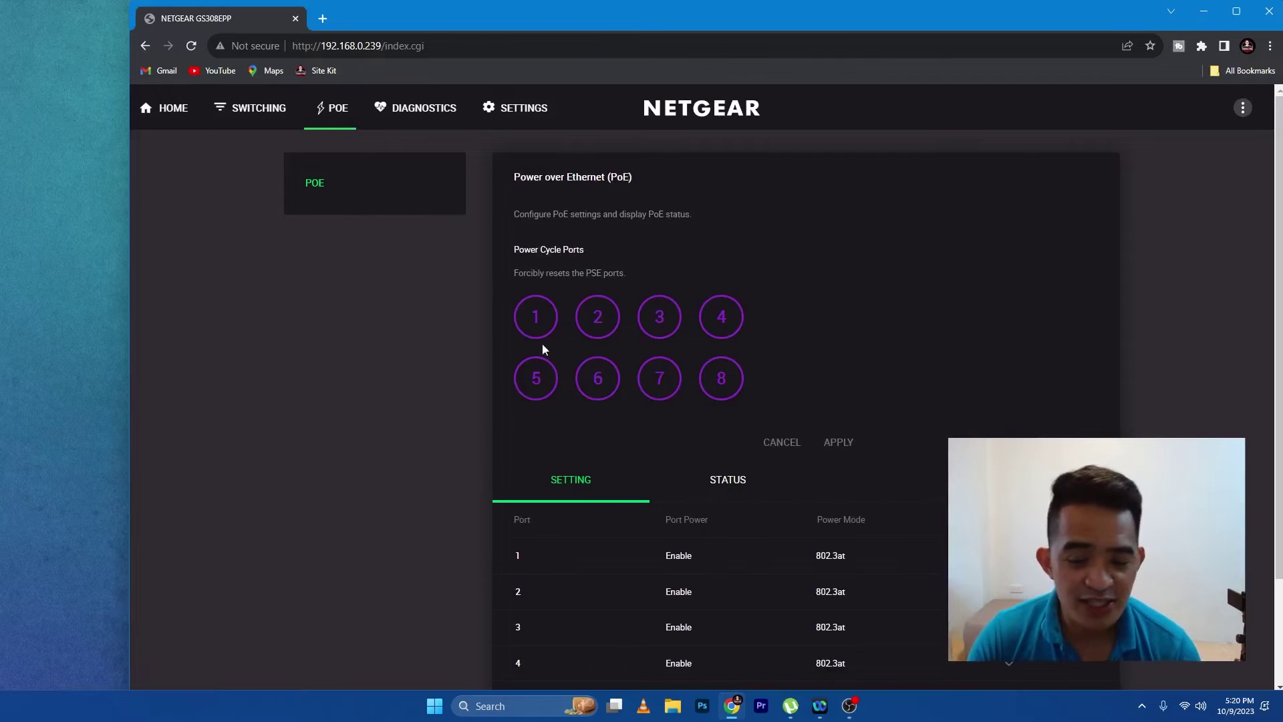
{"action": "scroll", "coordinate": [692, 580], "scroll_direction": "down", "scroll_amount": 2}
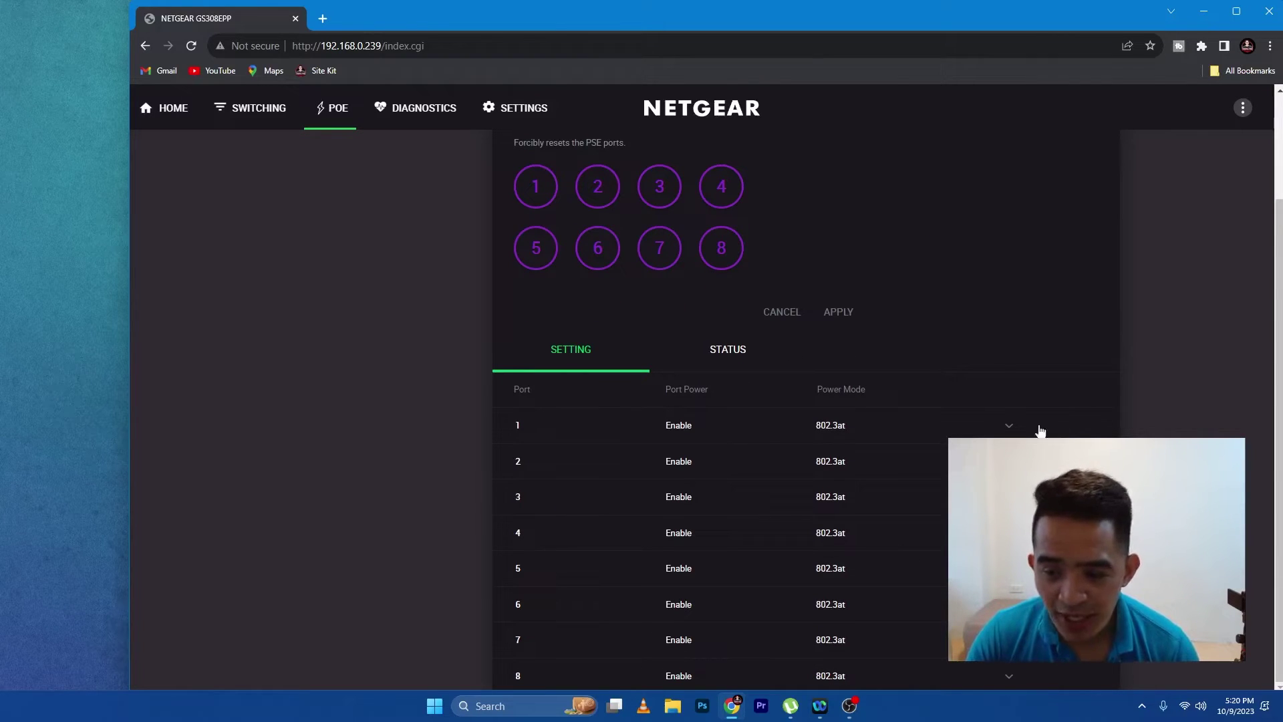
{"action": "left_click", "coordinate": [1006, 427]}
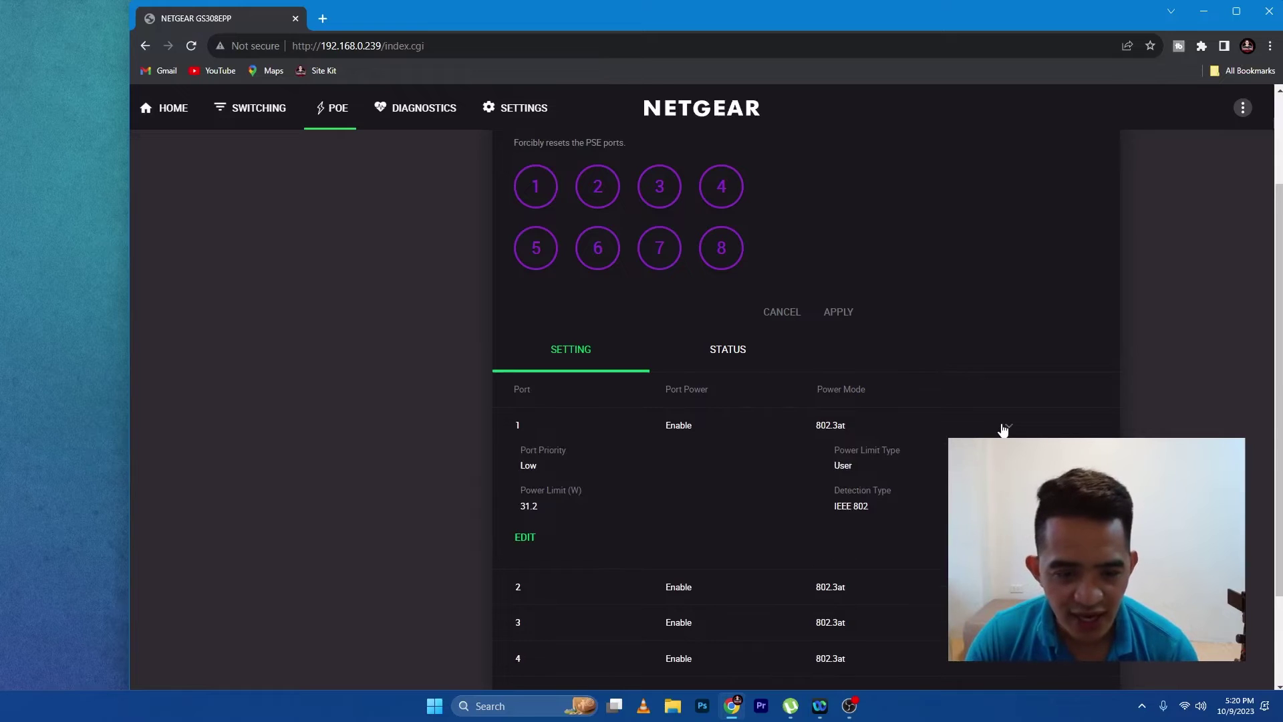
{"action": "left_click", "coordinate": [1003, 429]}
{"action": "left_click", "coordinate": [1006, 428]}
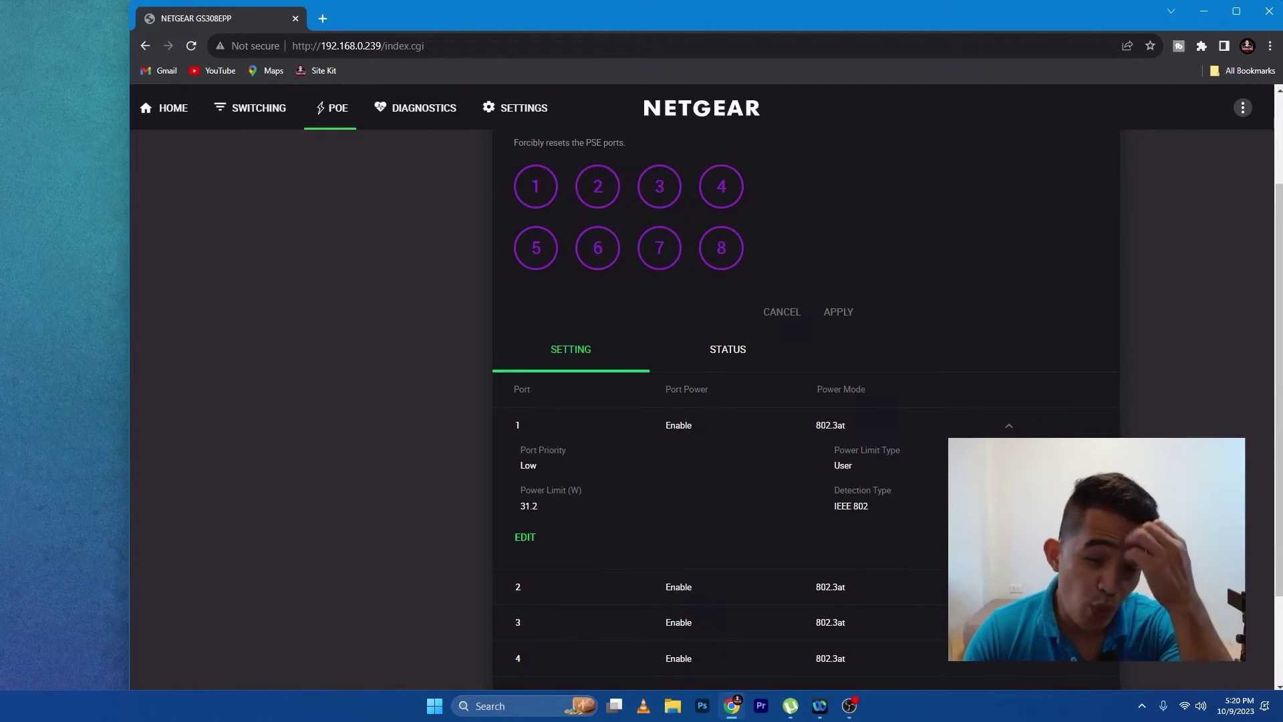
- Step through Cable Test, Loop Detection and Port Statistics diagnostics, ending on Port Mirroring
{"action": "left_click", "coordinate": [421, 112]}
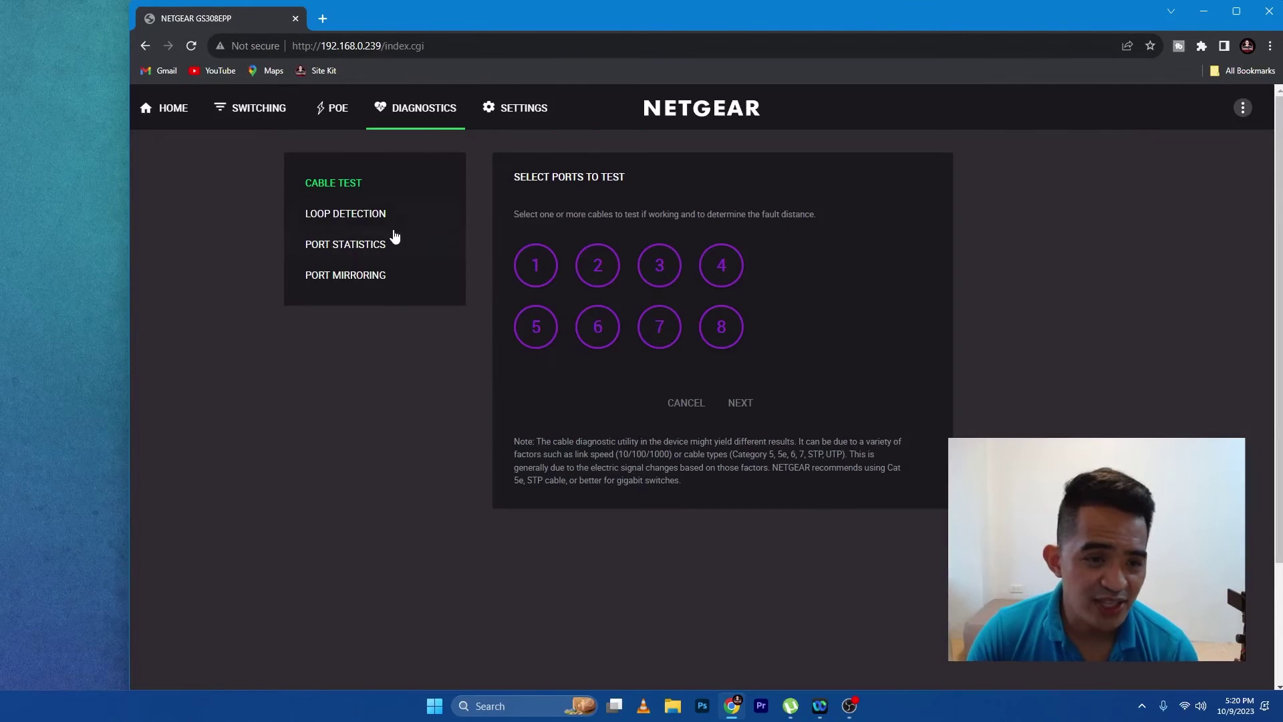
{"action": "left_click", "coordinate": [353, 213]}
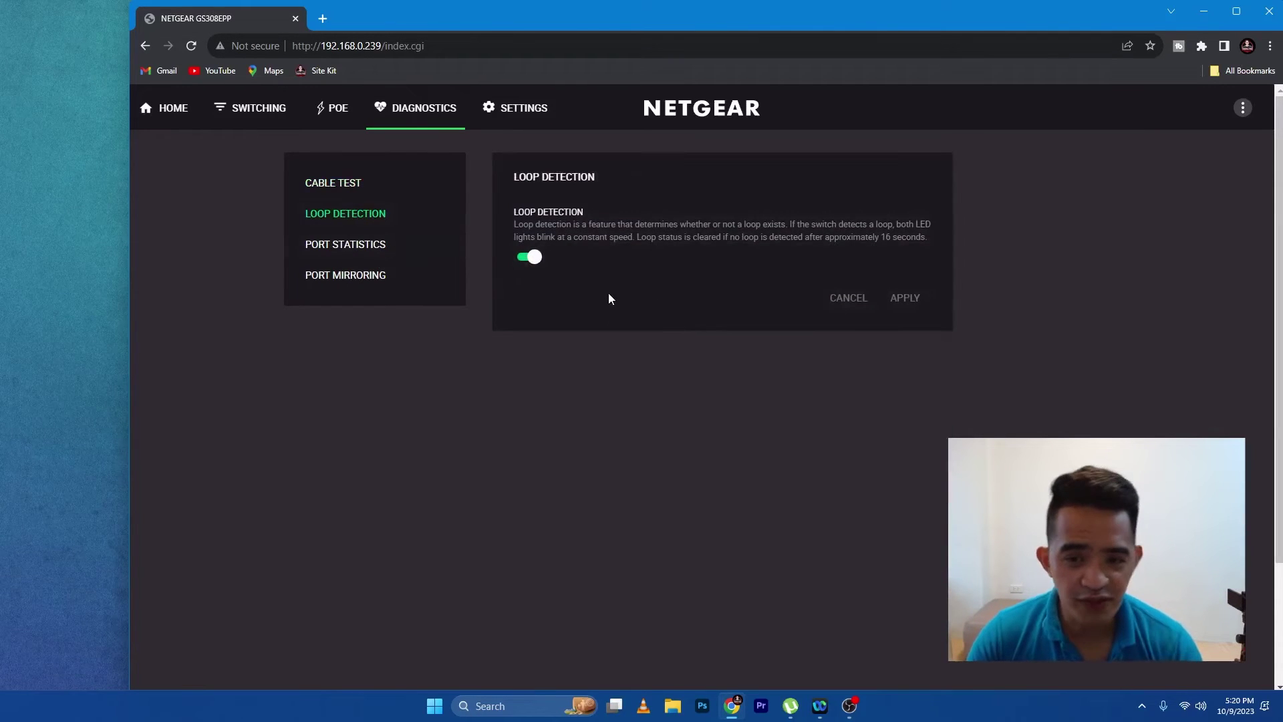
{"action": "left_click", "coordinate": [368, 251]}
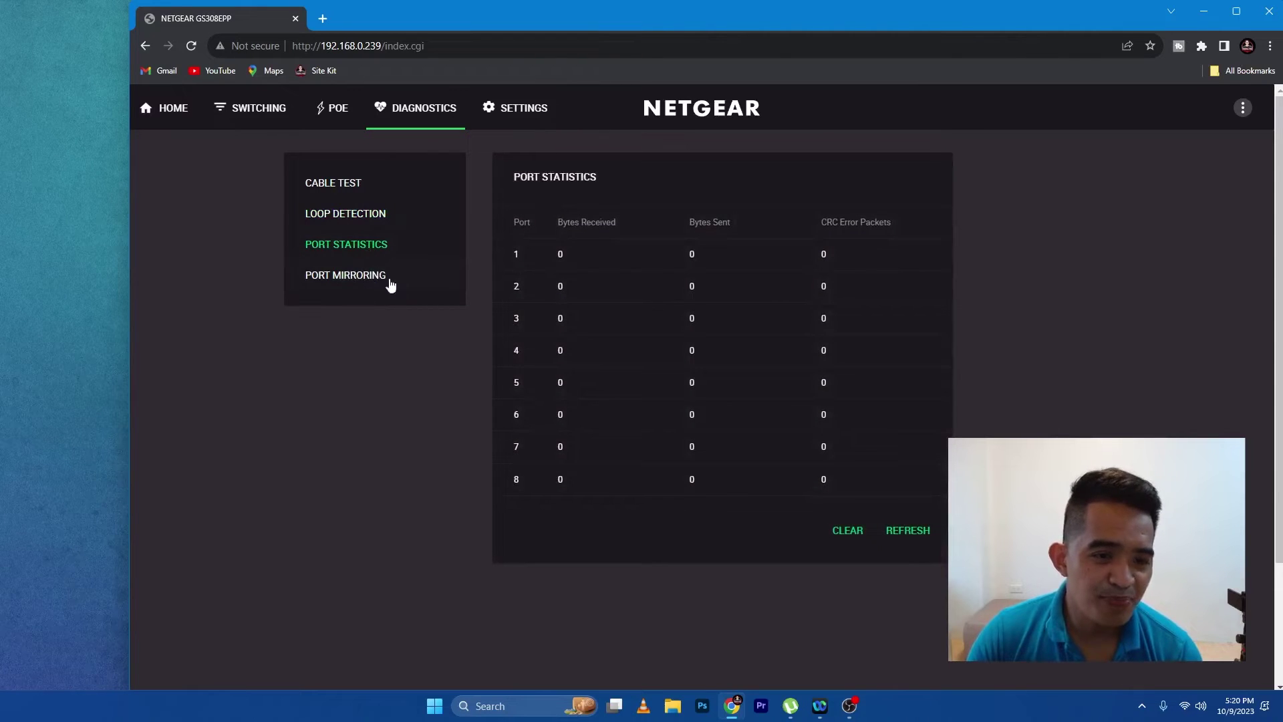
{"action": "left_click", "coordinate": [348, 284]}
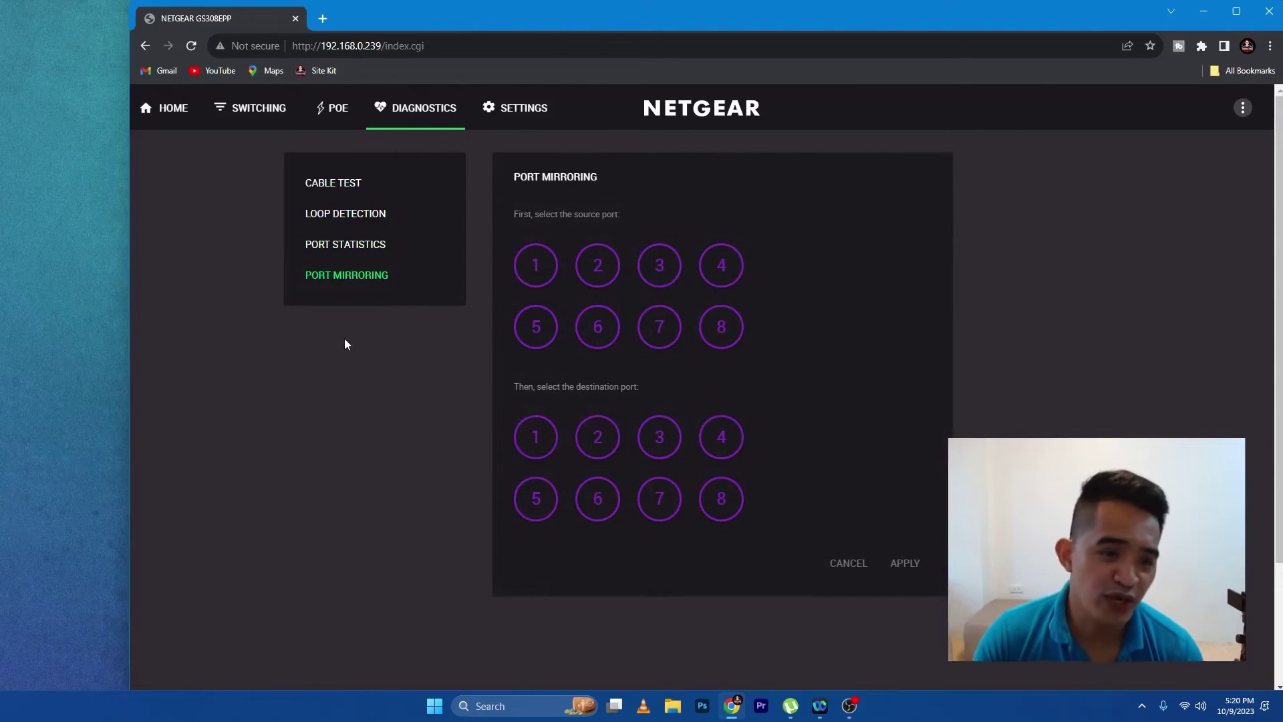
- Open Settings and view the Power Saving, Port LED, Switch Discovery, Firmware and Reboot pages
{"action": "left_click", "coordinate": [522, 109]}
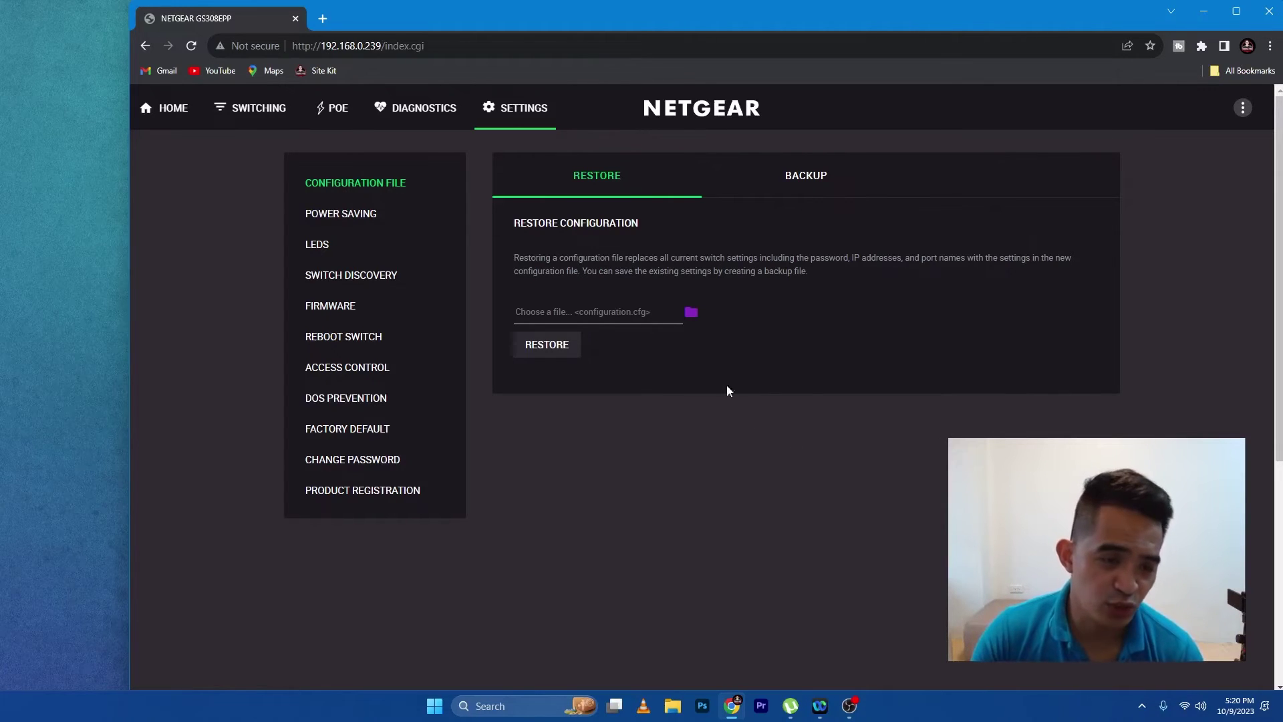
{"action": "left_click", "coordinate": [354, 215]}
{"action": "left_click", "coordinate": [318, 245]}
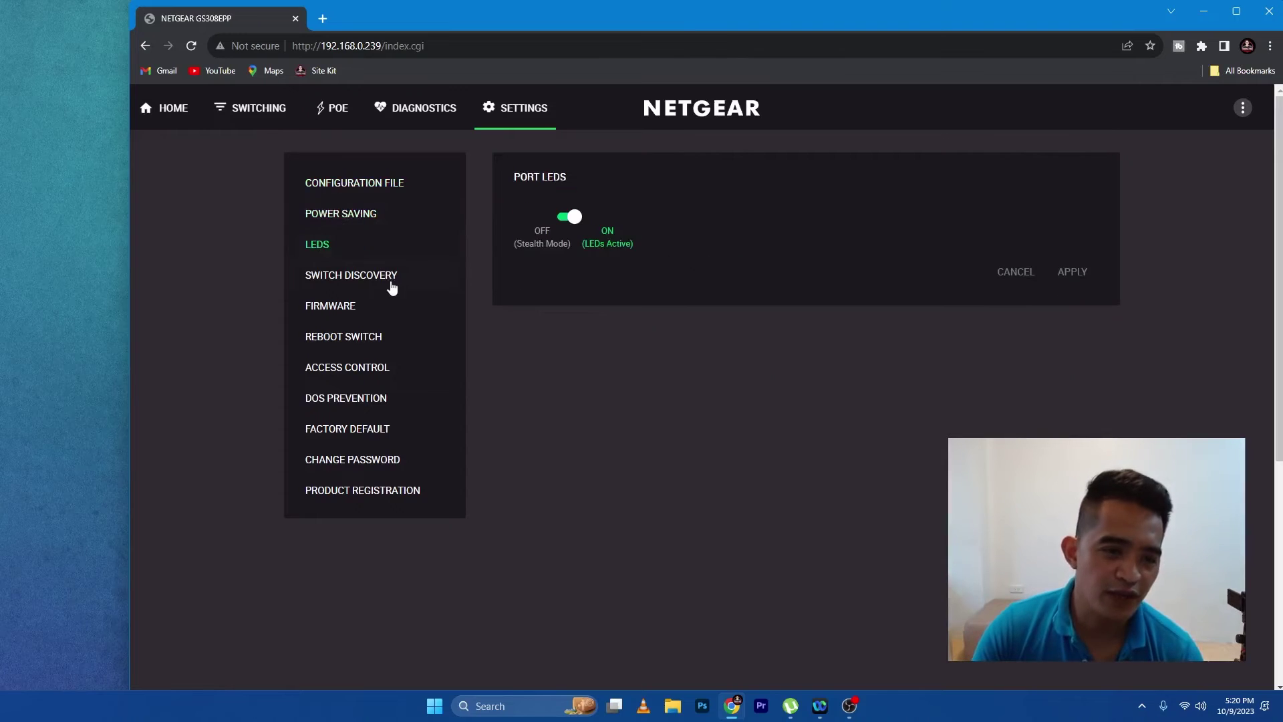
{"action": "left_click", "coordinate": [393, 286]}
{"action": "left_click", "coordinate": [338, 311]}
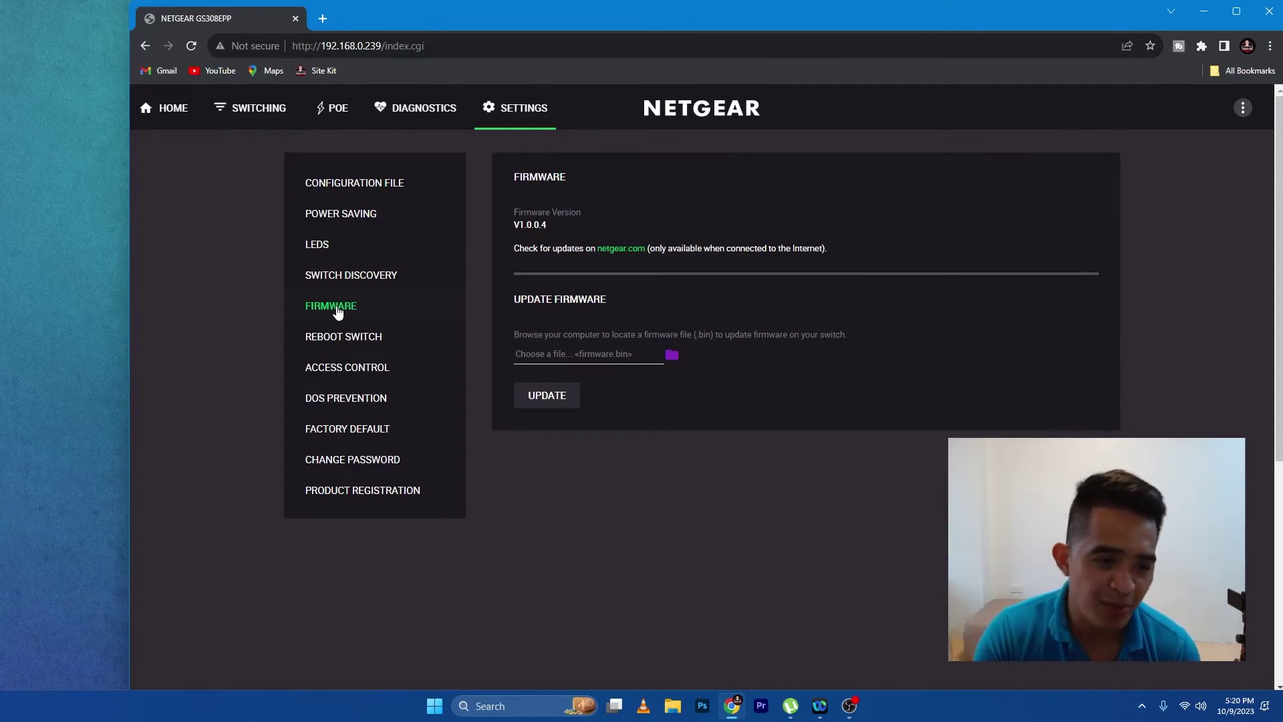
{"action": "left_click", "coordinate": [358, 336]}
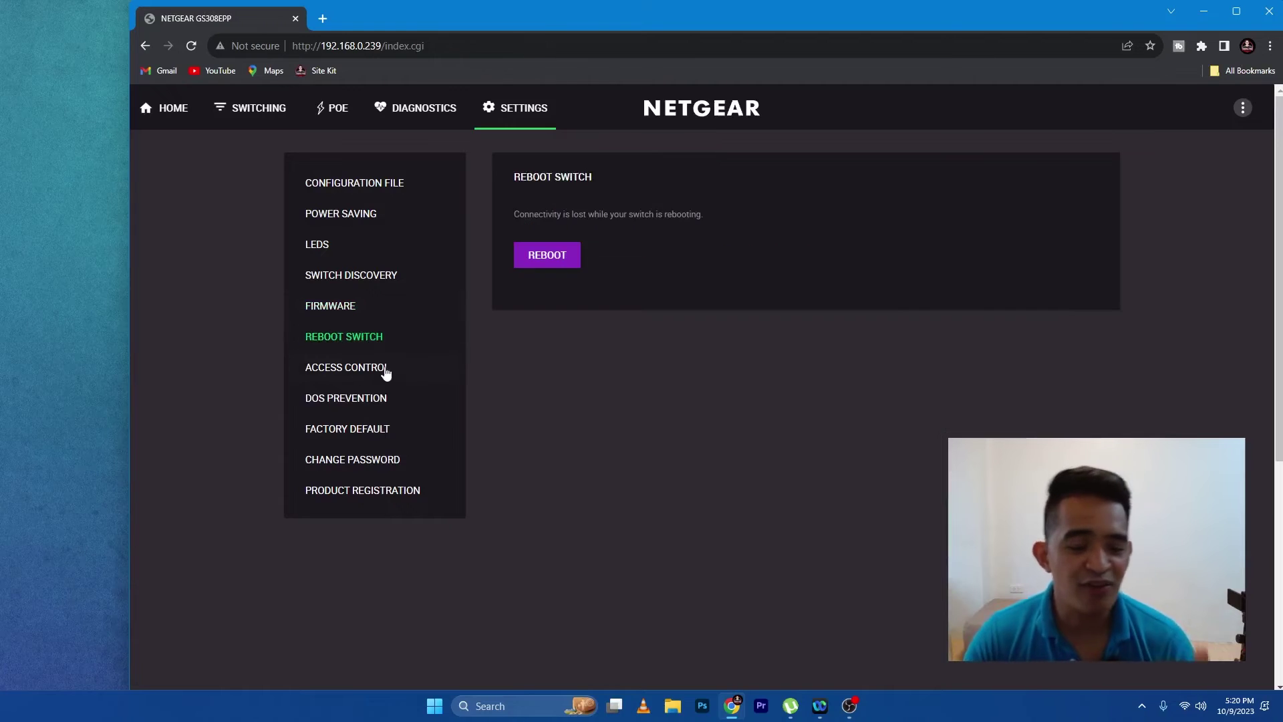
- View Access Control, DoS, Factory Default, Change Password and Product Registration, then return home
{"action": "left_click", "coordinate": [367, 372]}
{"action": "left_click", "coordinate": [368, 399]}
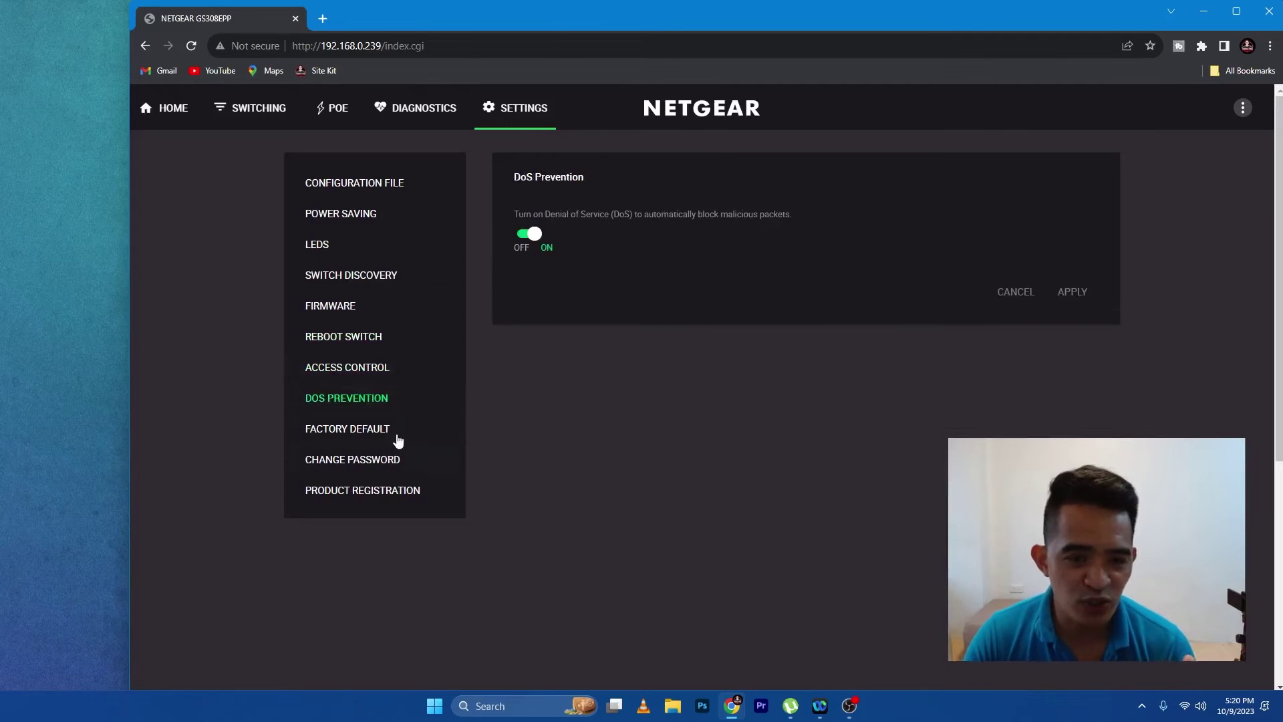
{"action": "left_click", "coordinate": [348, 431]}
{"action": "left_click", "coordinate": [365, 461]}
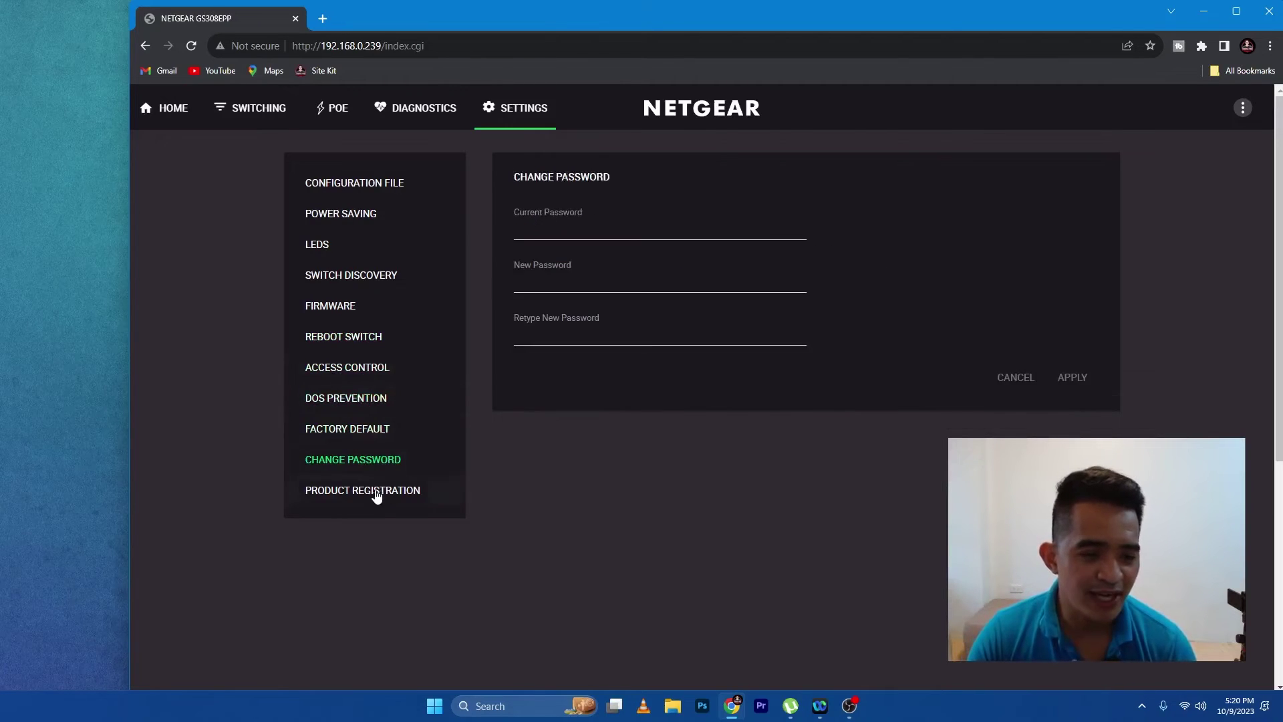
{"action": "left_click", "coordinate": [374, 494]}
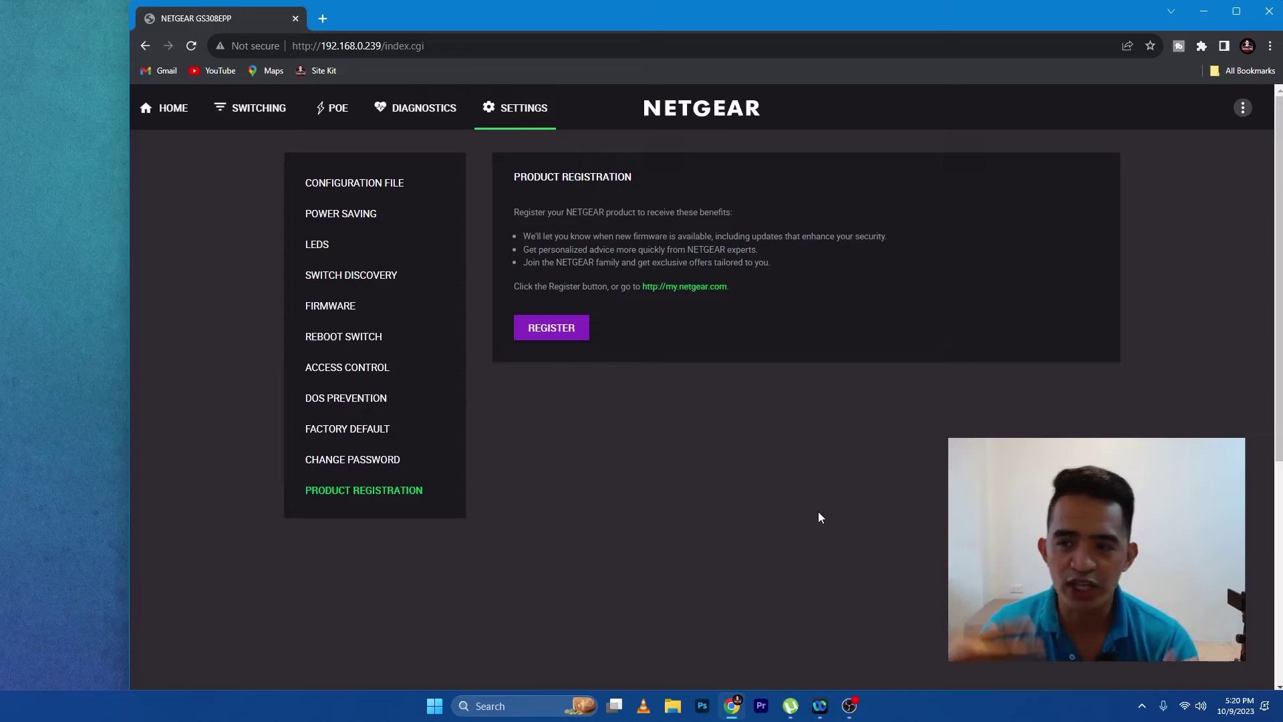
{"action": "left_click", "coordinate": [336, 110]}
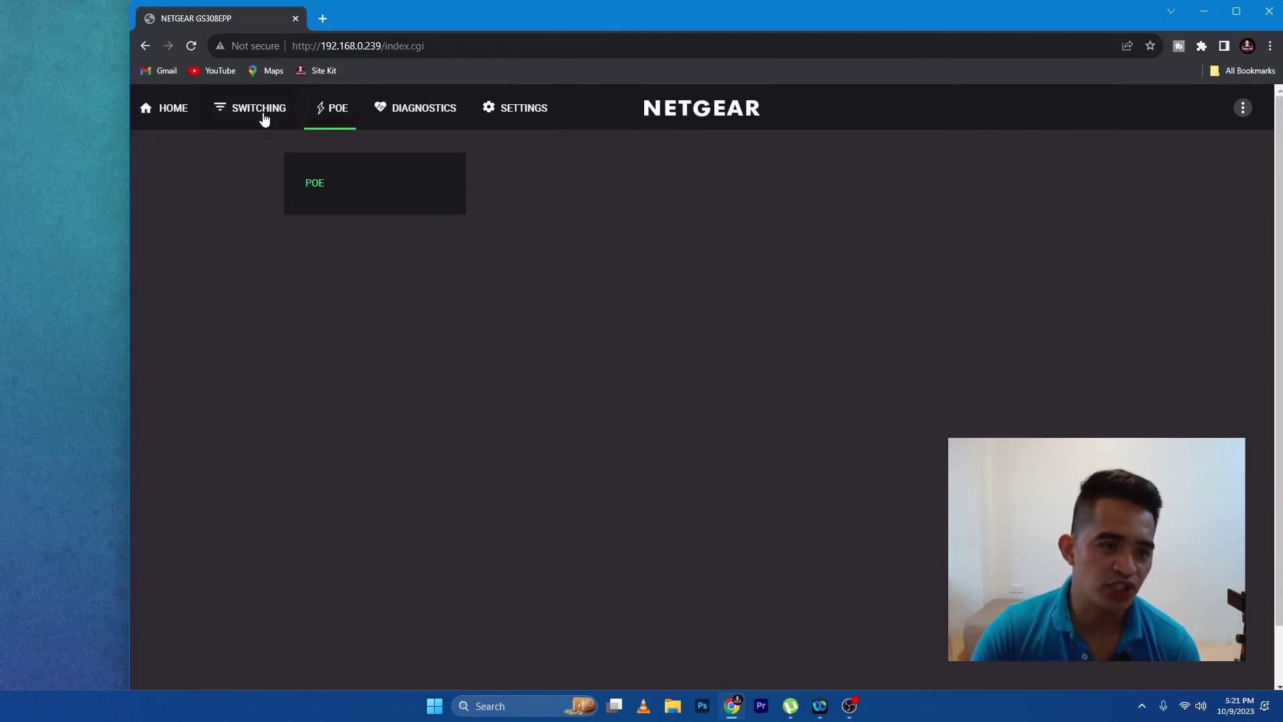
{"action": "left_click", "coordinate": [191, 109]}
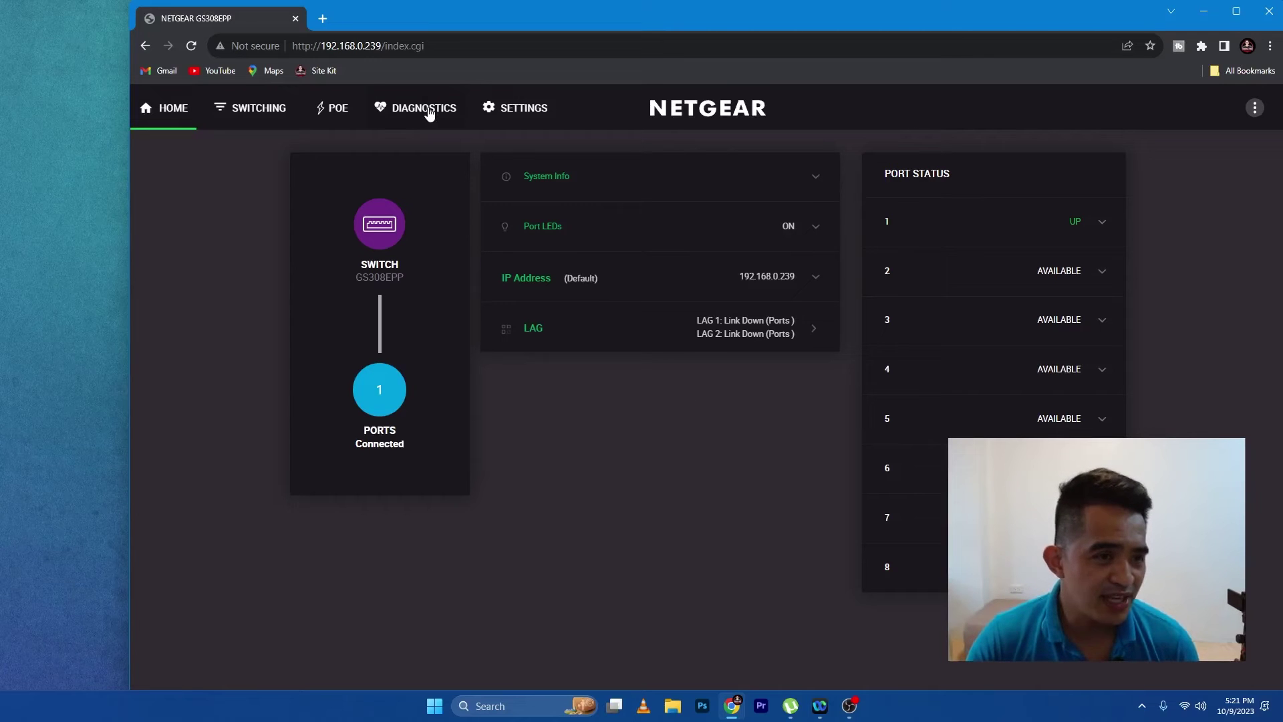
- Close the Chrome window showing the GS308EPP management page, leaving the bare desktop
{"action": "left_click", "coordinate": [1268, 12]}
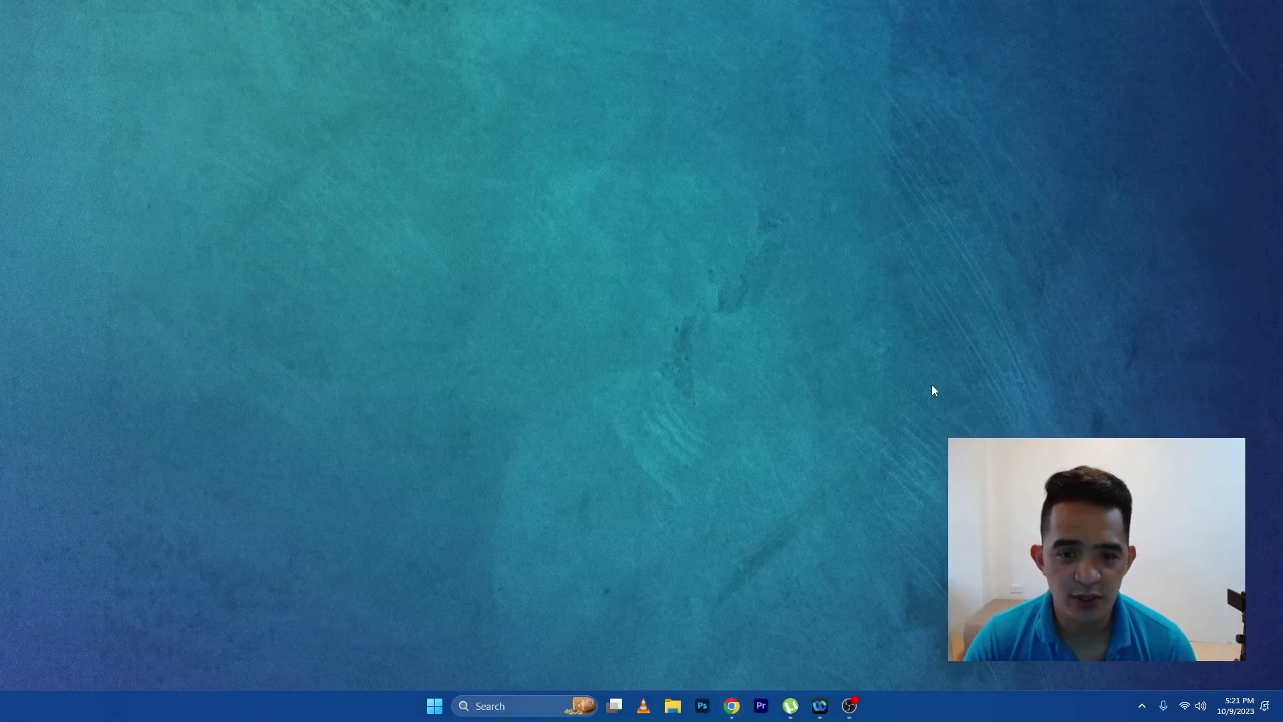